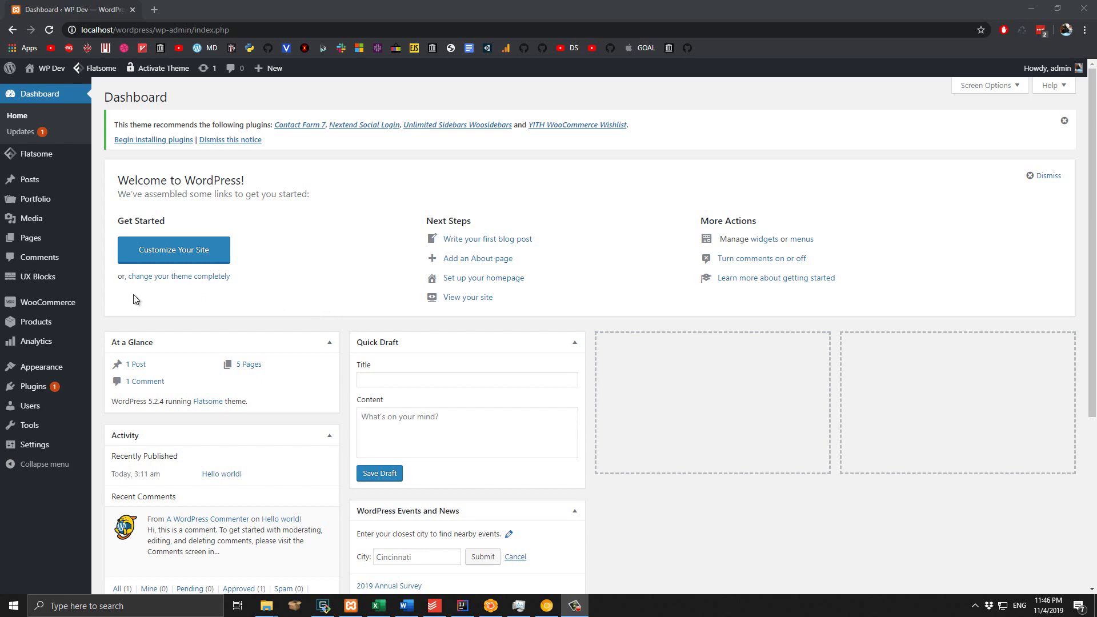
# Step: In WooCommerce General settings, confirm 'Enable the use of coupon codes' is checked and save
pyautogui.moveTo(35, 303)
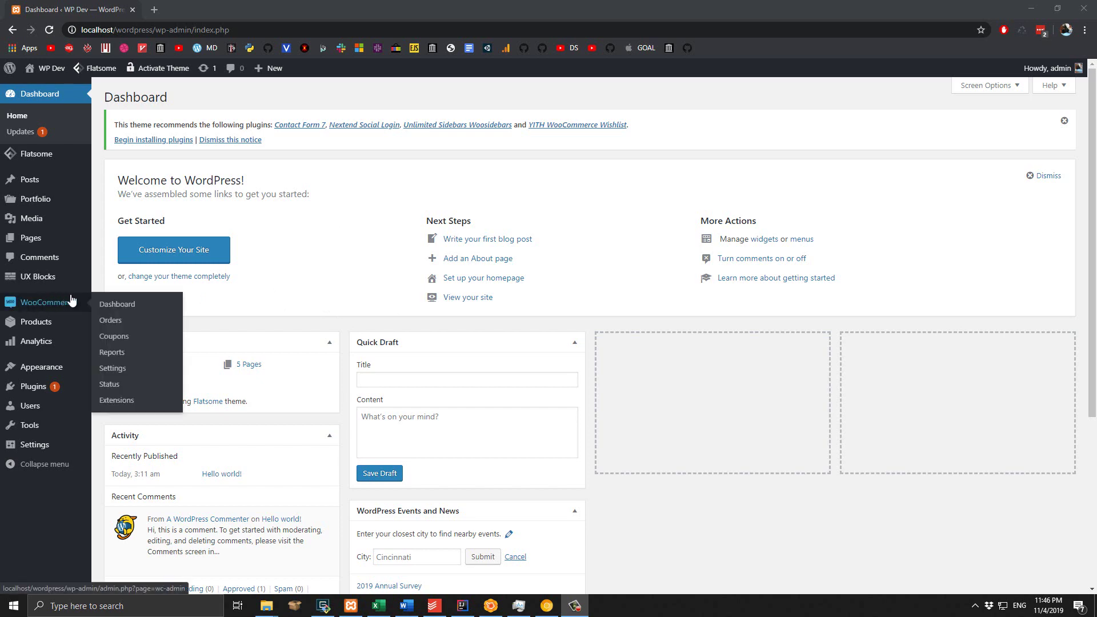
pyautogui.click(113, 368)
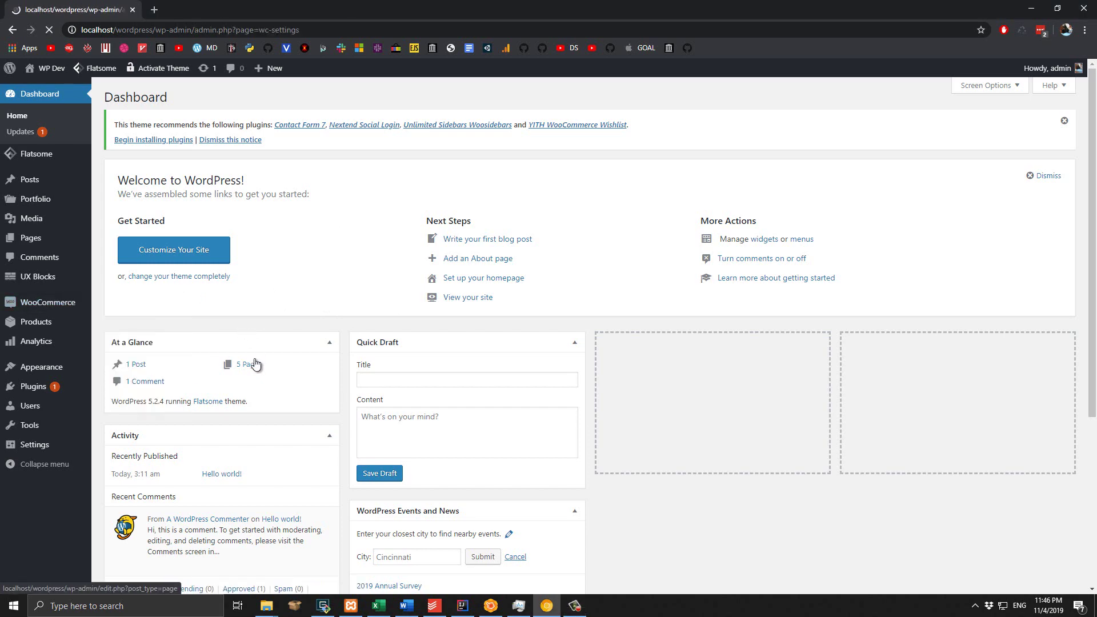
pyautogui.scroll(-5, 259, 355)
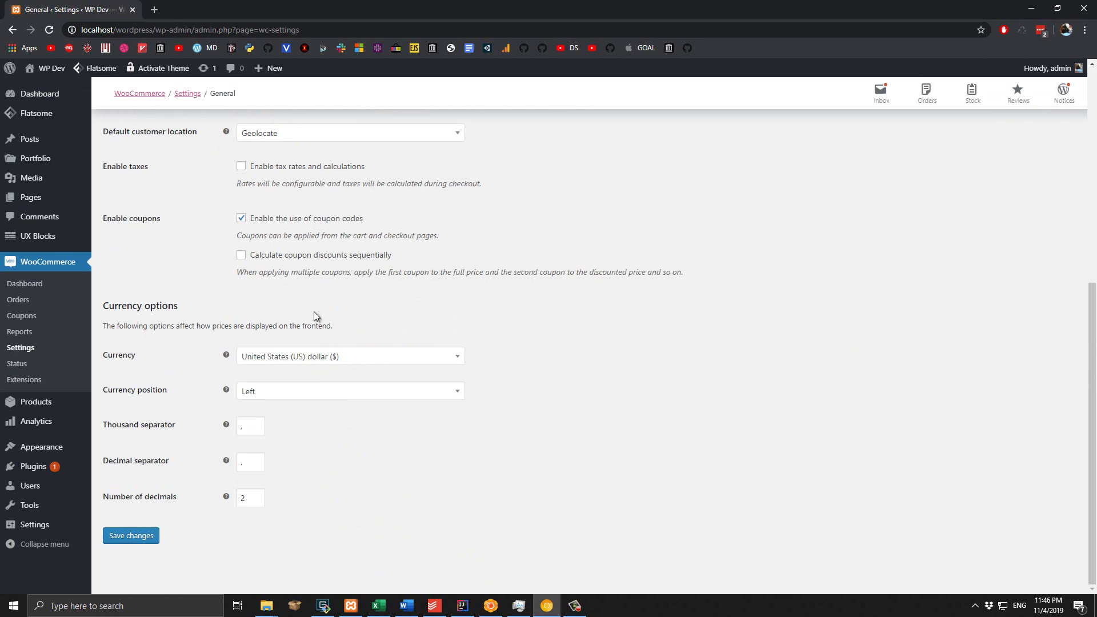
pyautogui.scroll(2, 314, 316)
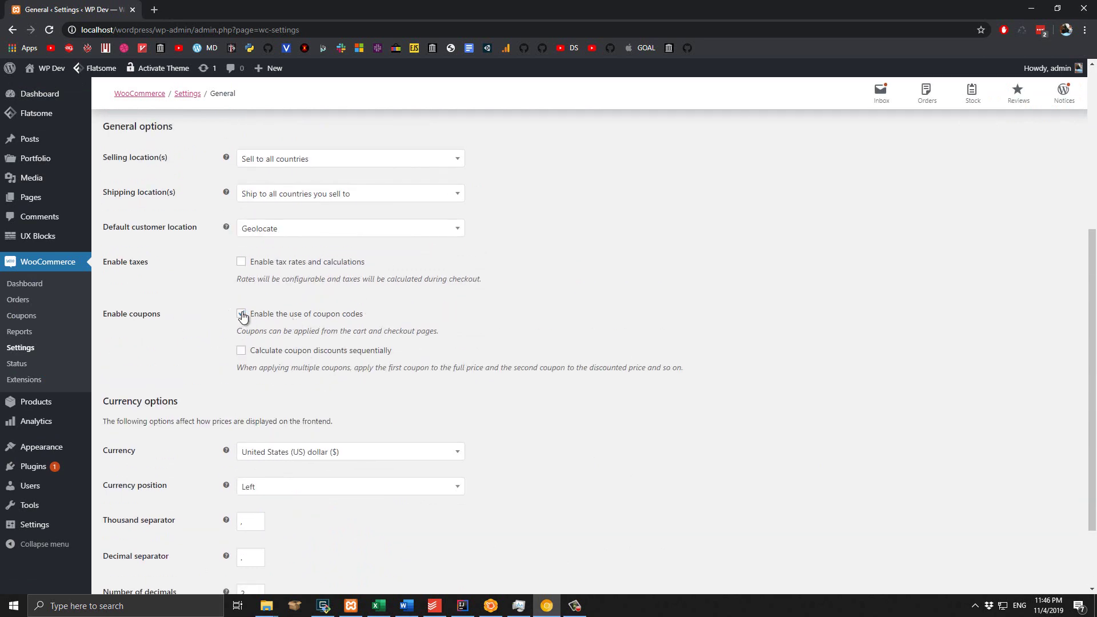
pyautogui.moveTo(391, 317); pyautogui.dragTo(249, 315)
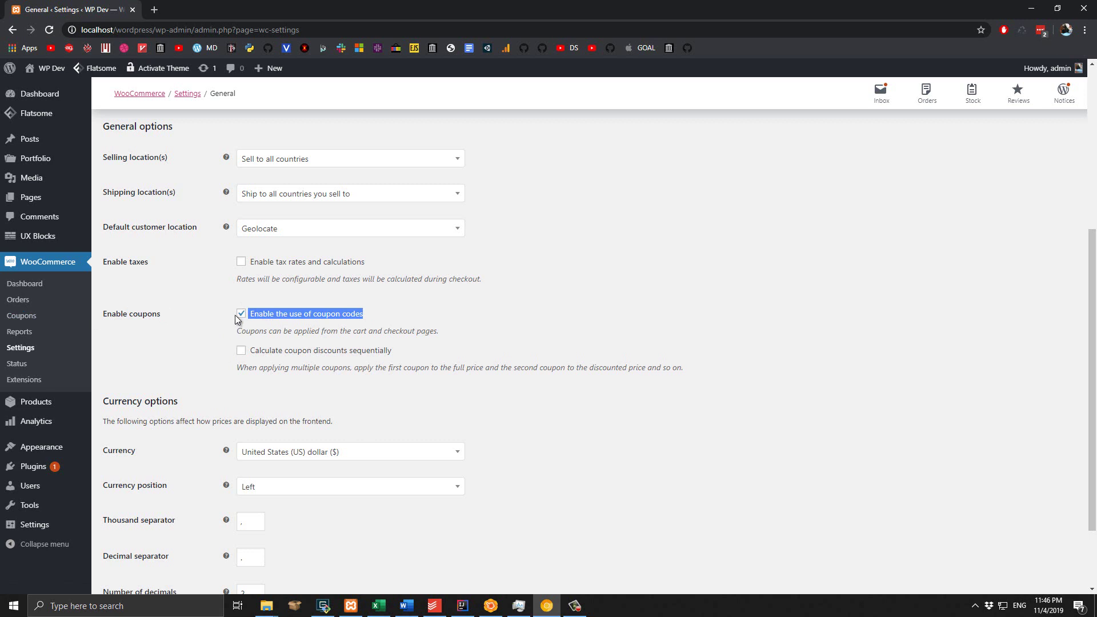
pyautogui.scroll(-2, 204, 365)
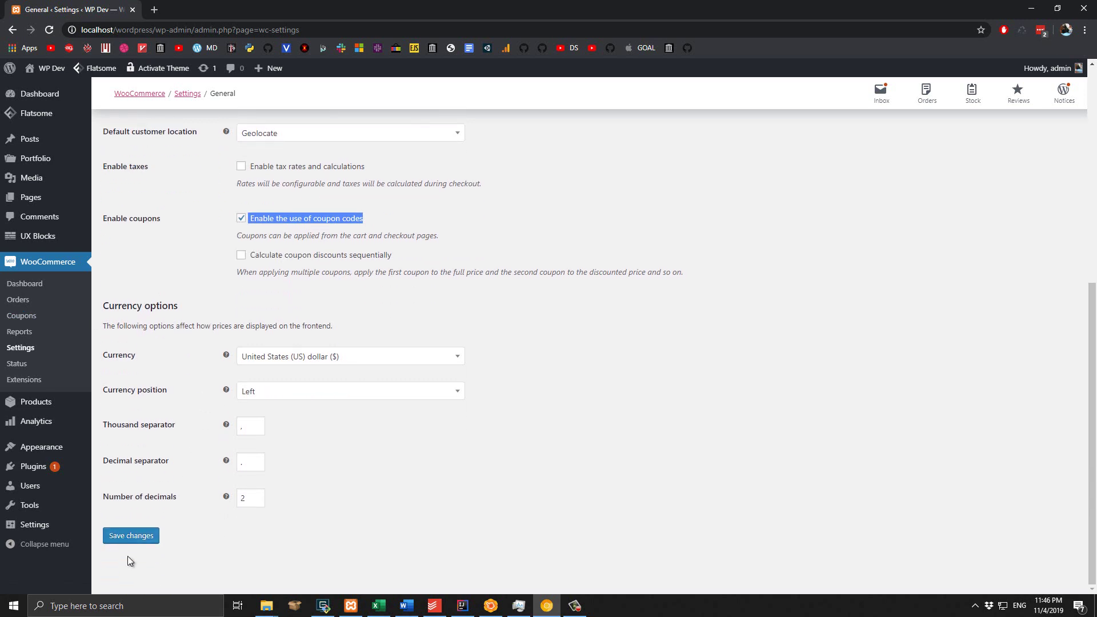
pyautogui.click(136, 537)
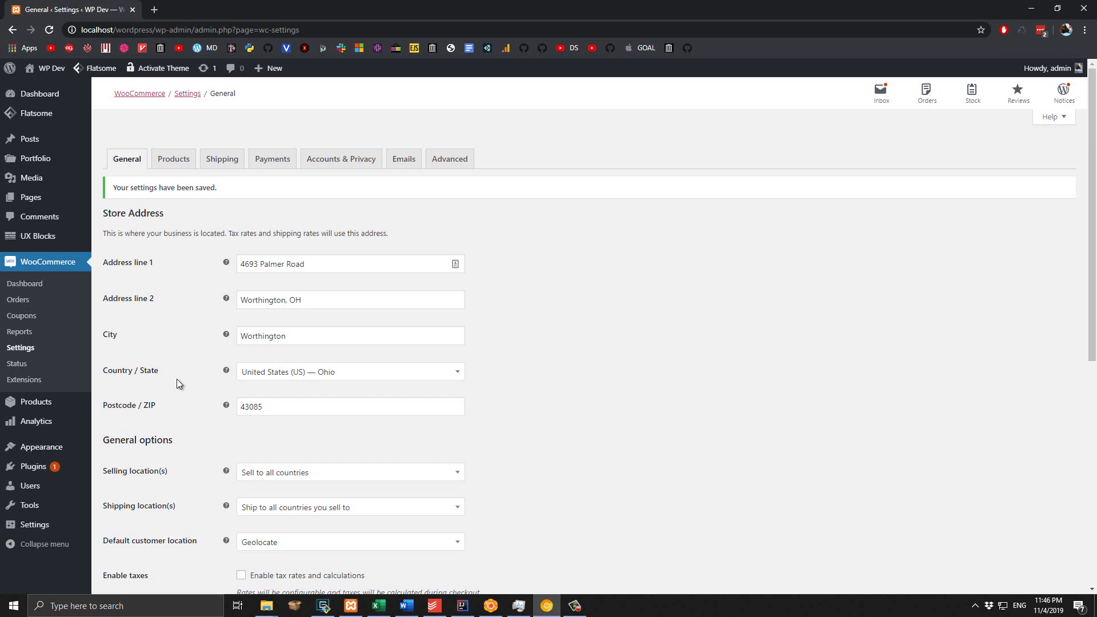
# Step: Switch to the Shipping settings and start a new shipping zone
pyautogui.click(225, 162)
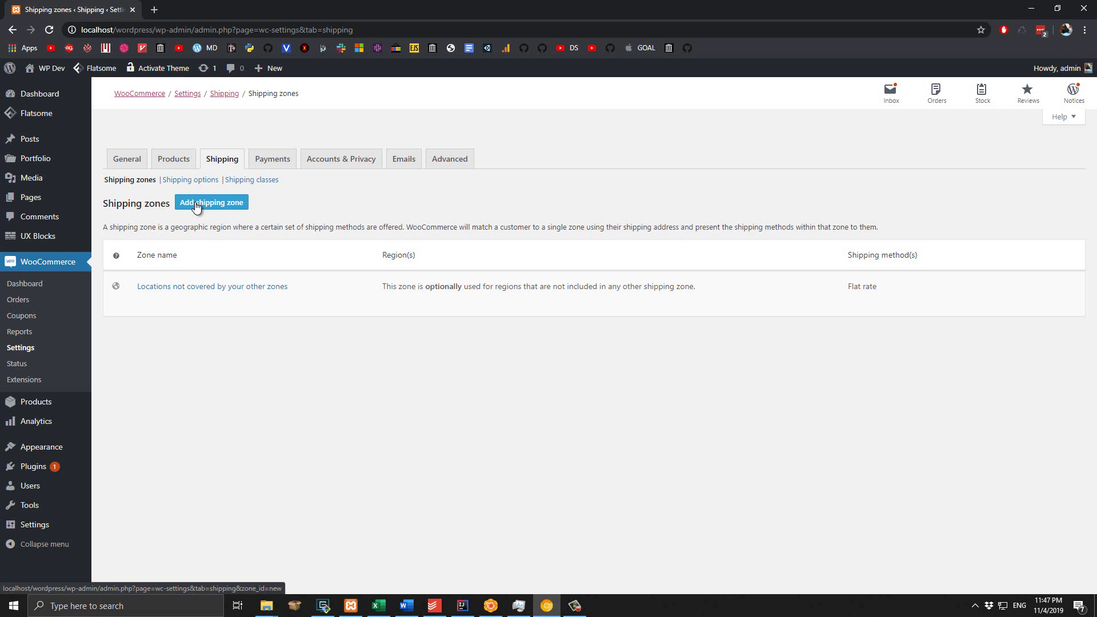
pyautogui.click(223, 204)
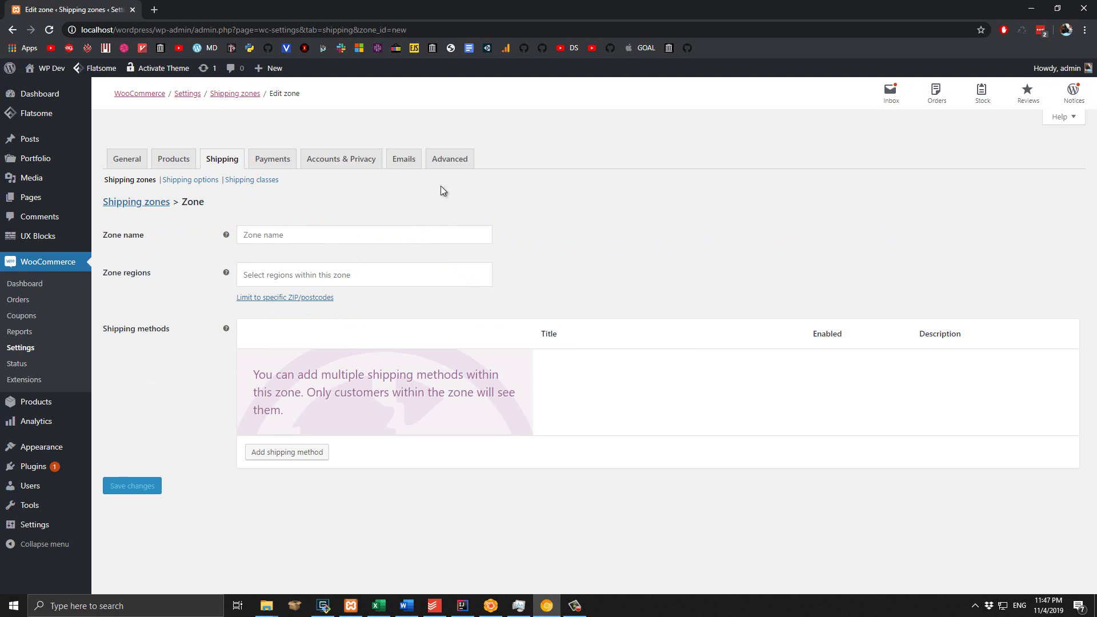
# Step: Name the zone 'The world' and add Africa, Asia and Europe as zone regions
pyautogui.click(419, 232)
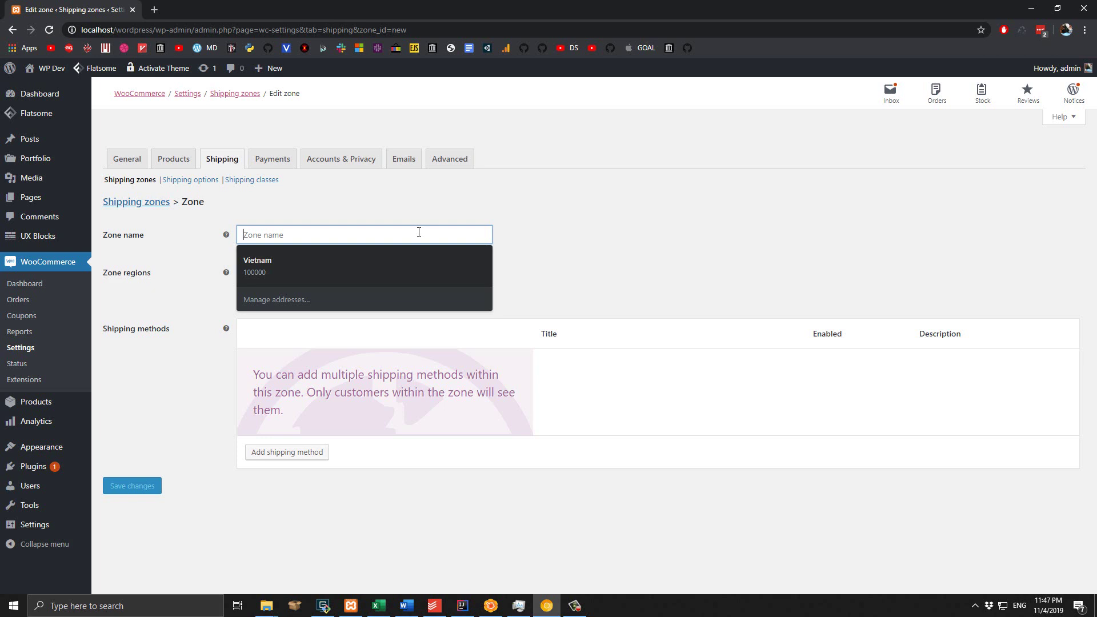
pyautogui.write('The ')
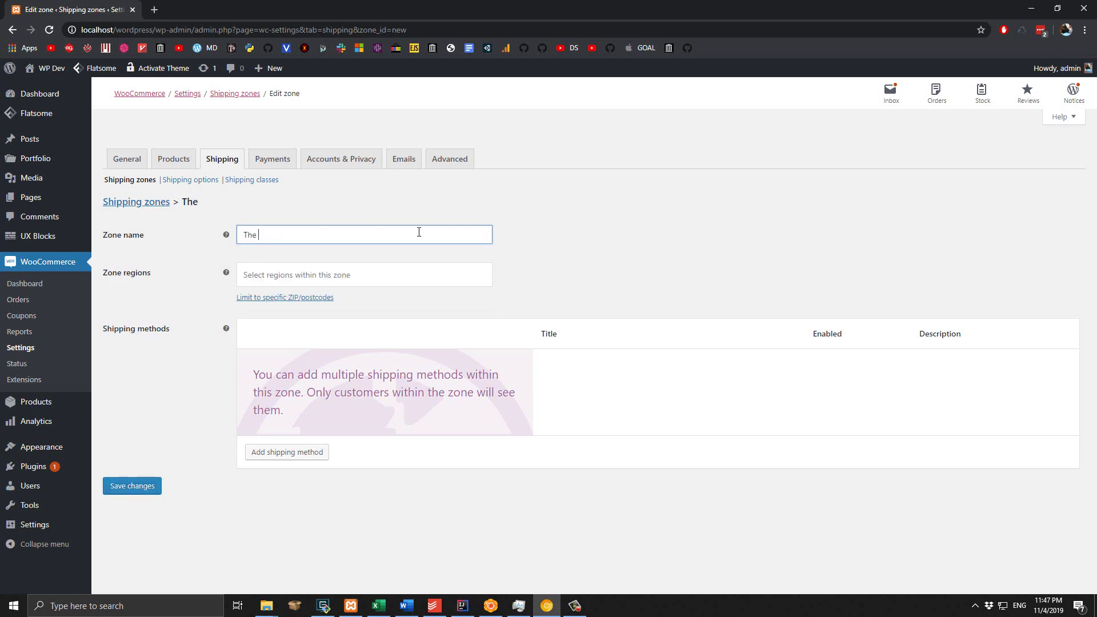
pyautogui.write('world')
pyautogui.press('Tab')
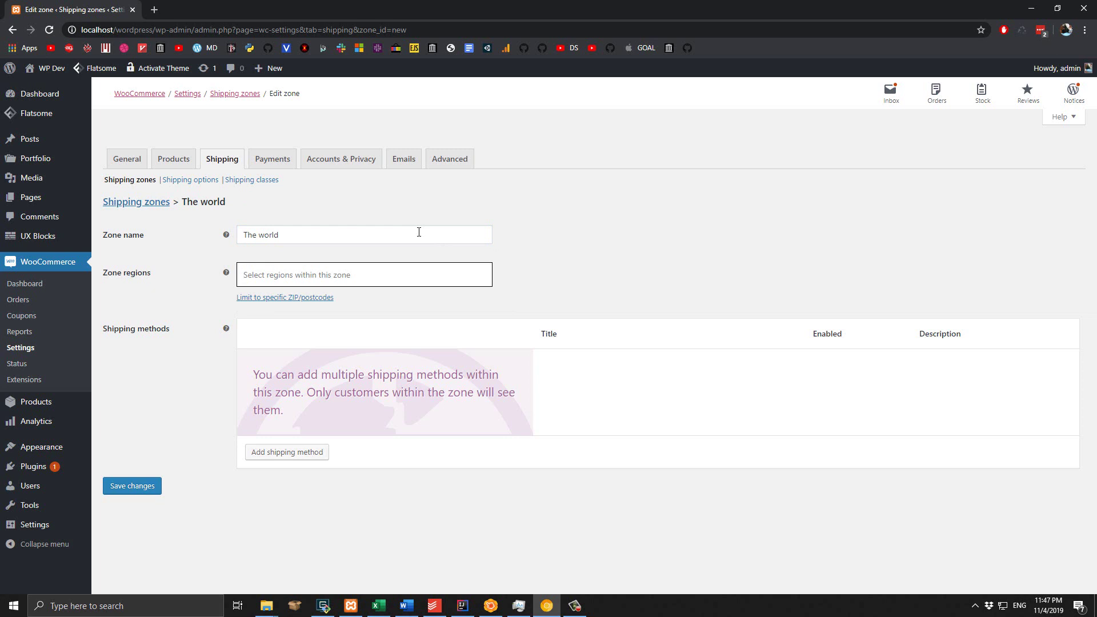
pyautogui.write('Af')
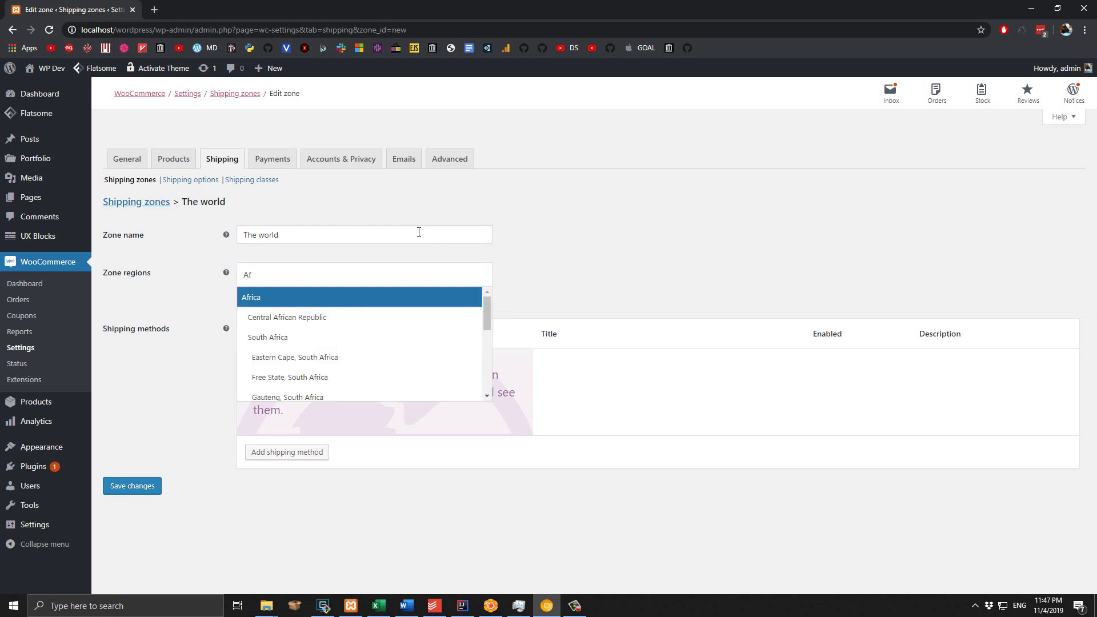
pyautogui.press('Return')
pyautogui.write('Asia')
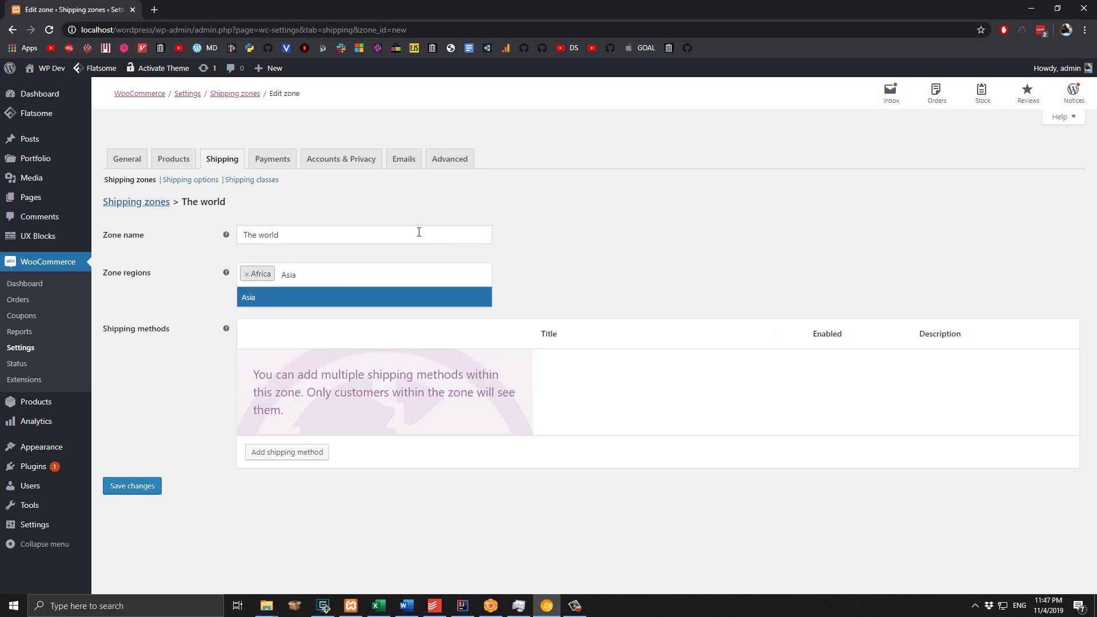
pyautogui.press('Return')
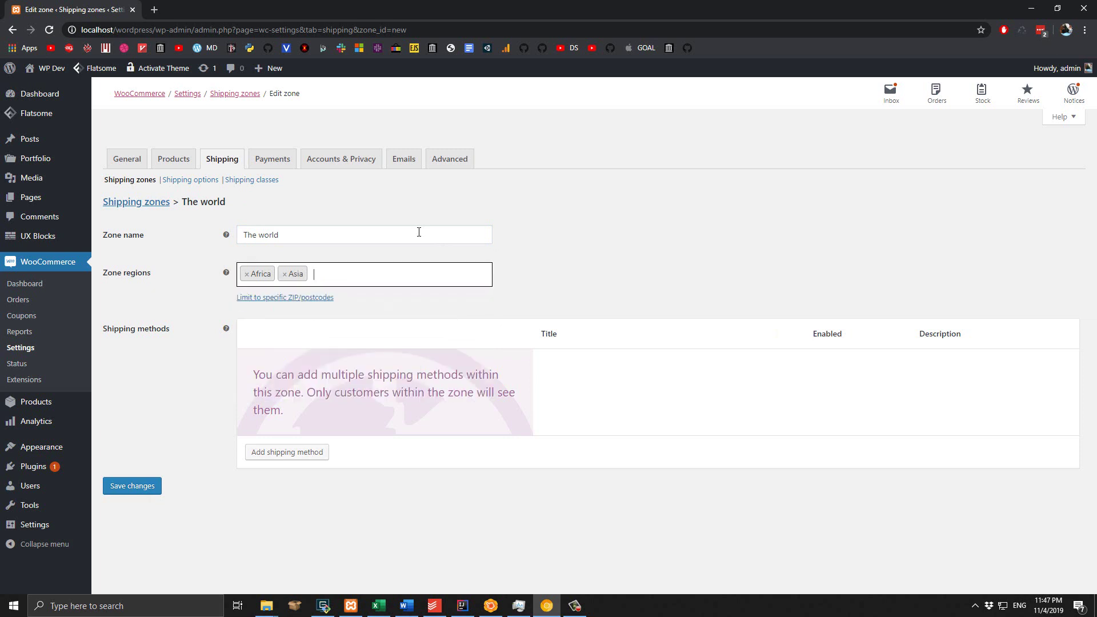
pyautogui.write('Euro')
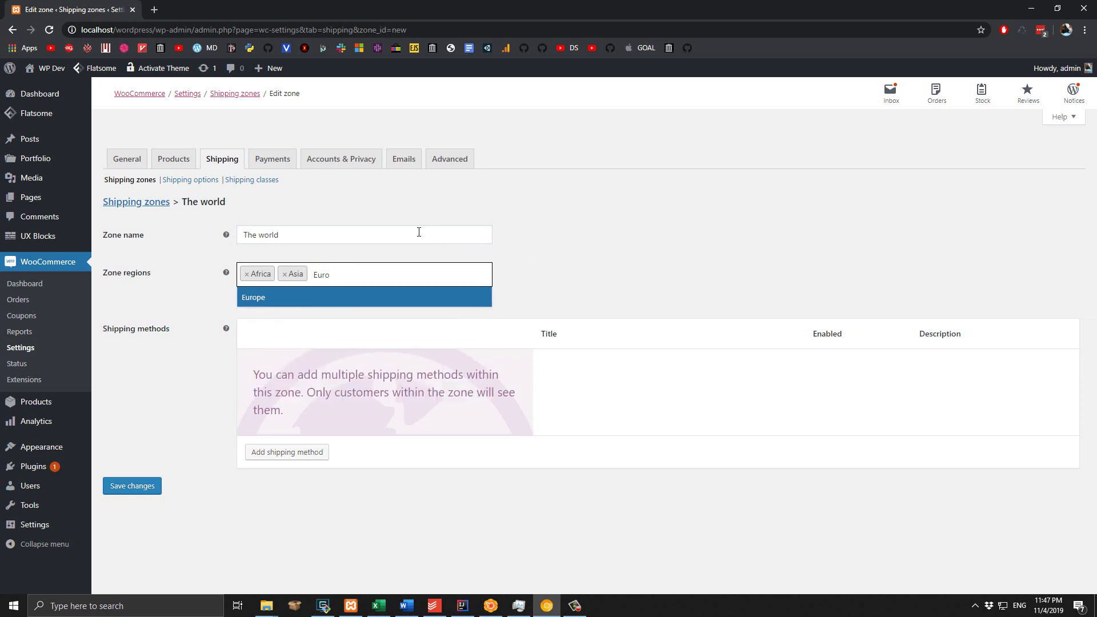
pyautogui.press('Return')
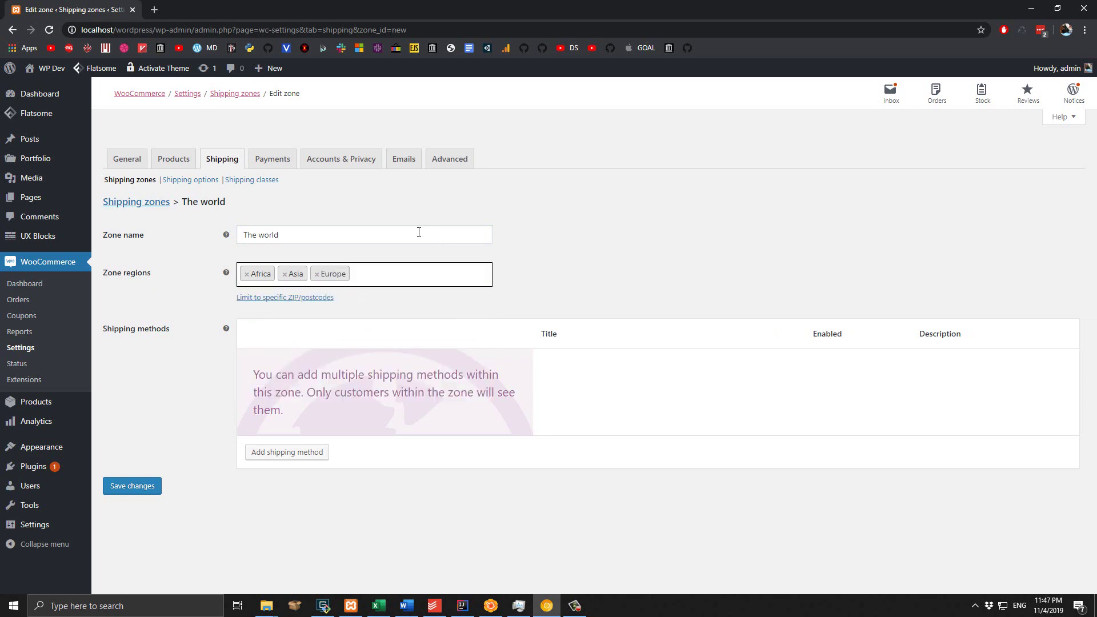
# Step: Add North America, South America and Oceania to the regions and save the zone
pyautogui.write('North A')
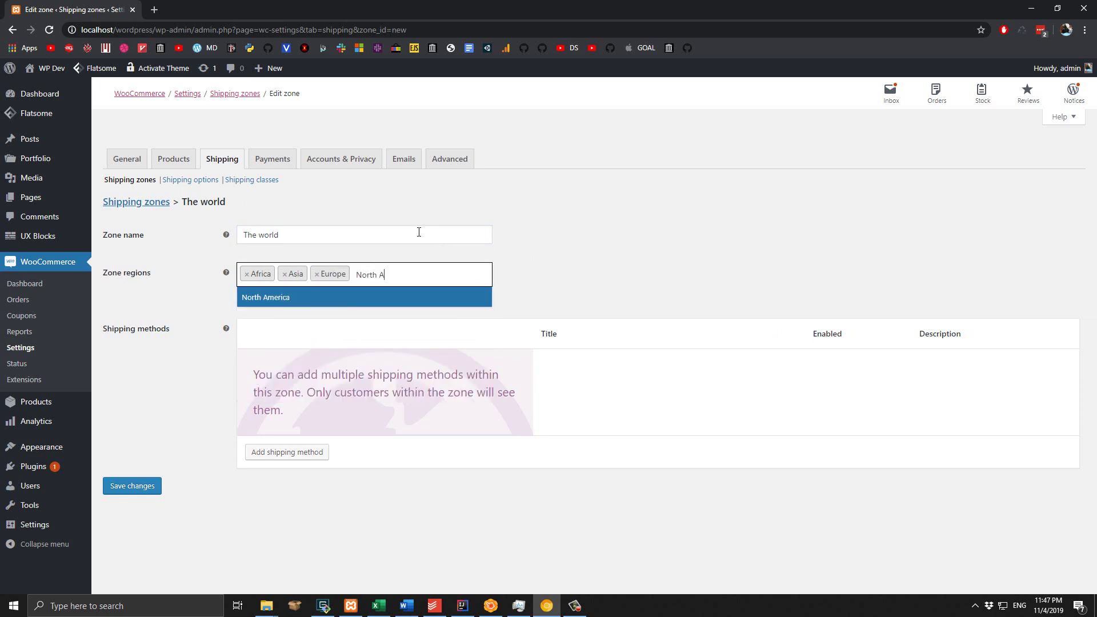
pyautogui.press('Return')
pyautogui.write('So')
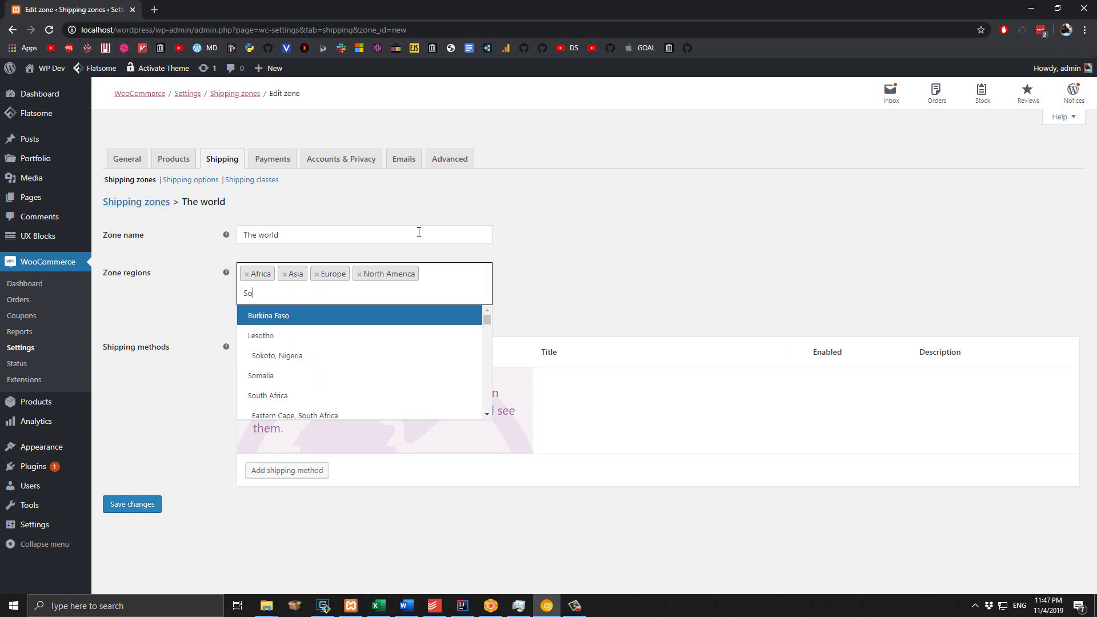
pyautogui.write('uth Am')
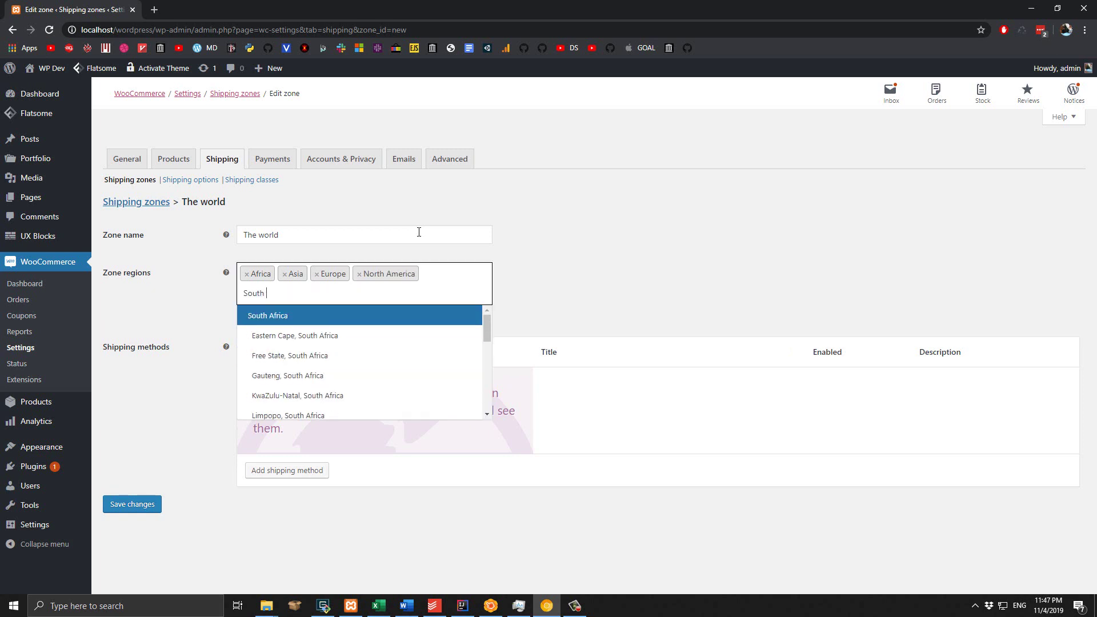
pyautogui.press('Return')
pyautogui.write('Oc')
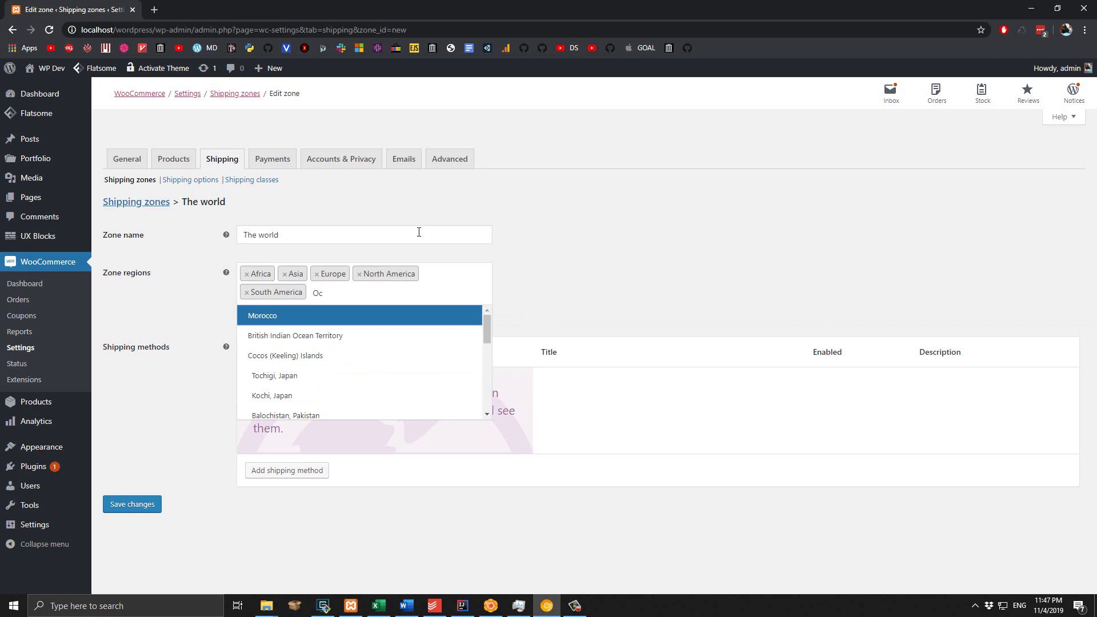
pyautogui.write('ea')
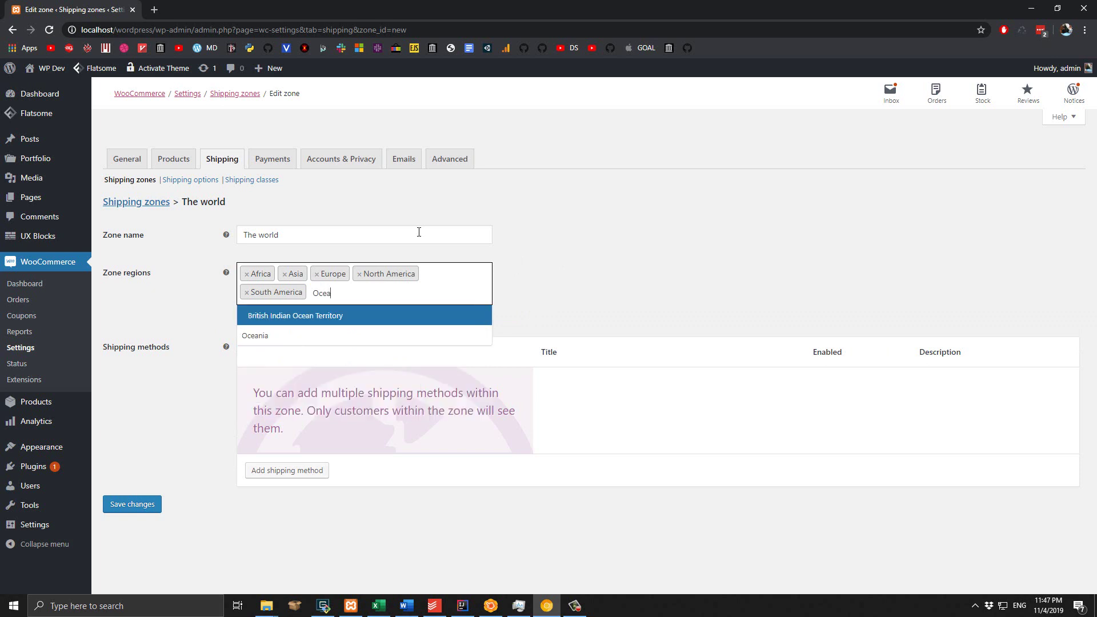
pyautogui.press('Down')
pyautogui.press('Return')
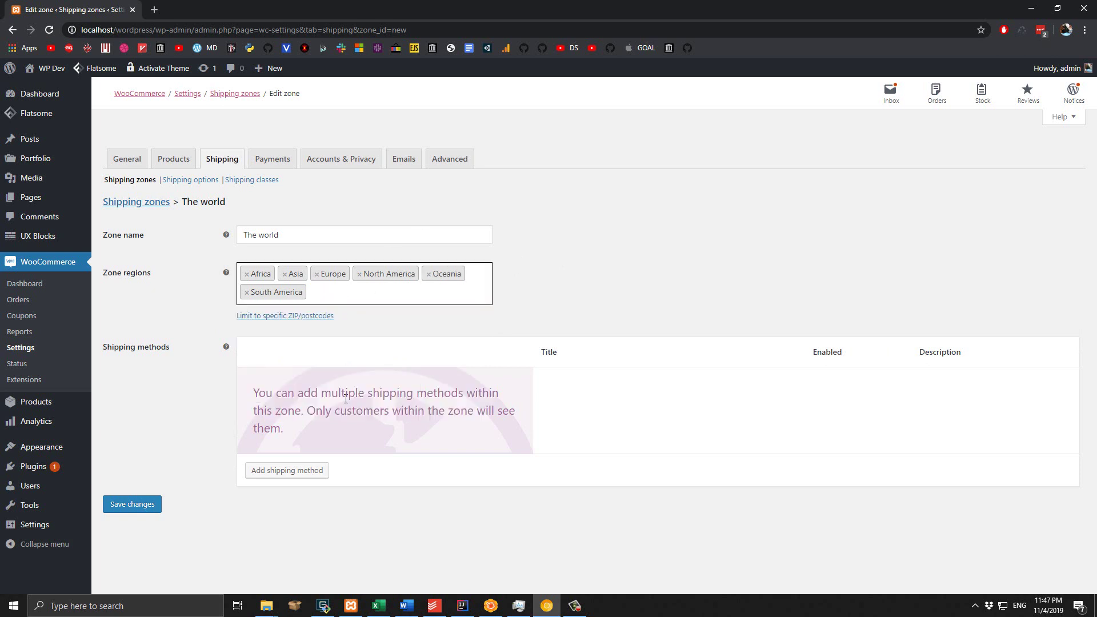
pyautogui.click(138, 505)
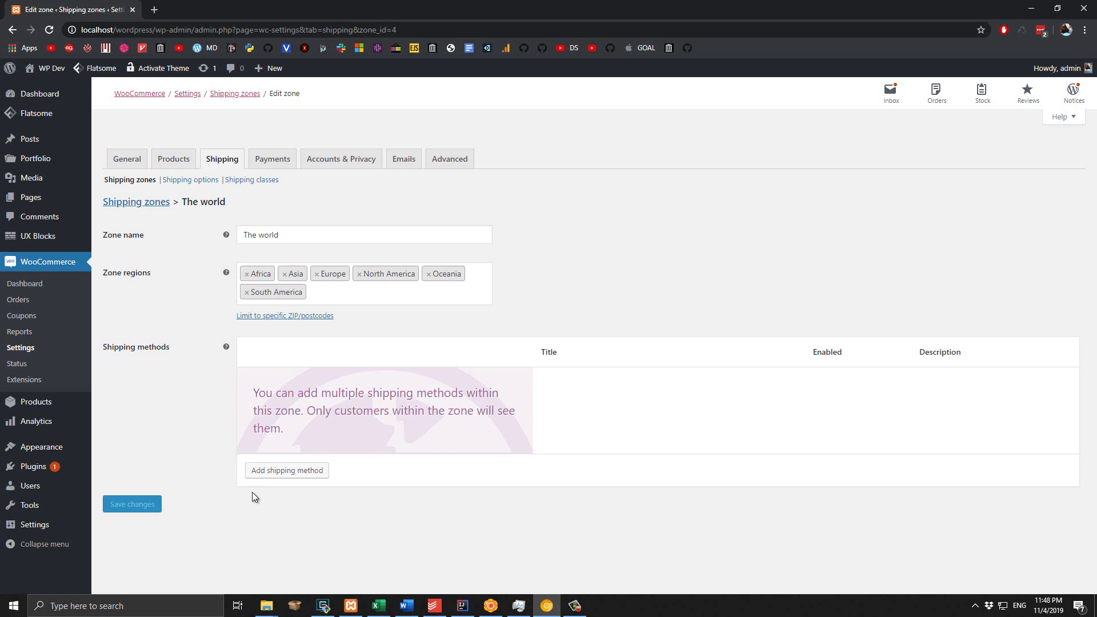
# Step: Add Free shipping as a method on The world zone and bring up its settings
pyautogui.click(270, 472)
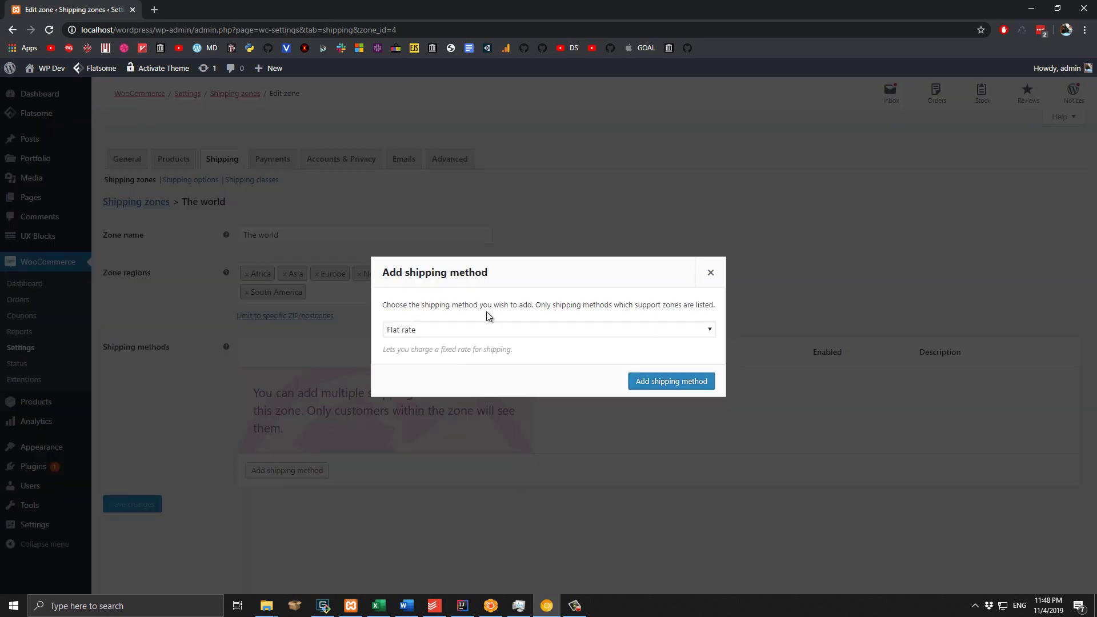
pyautogui.click(434, 335)
pyautogui.click(424, 356)
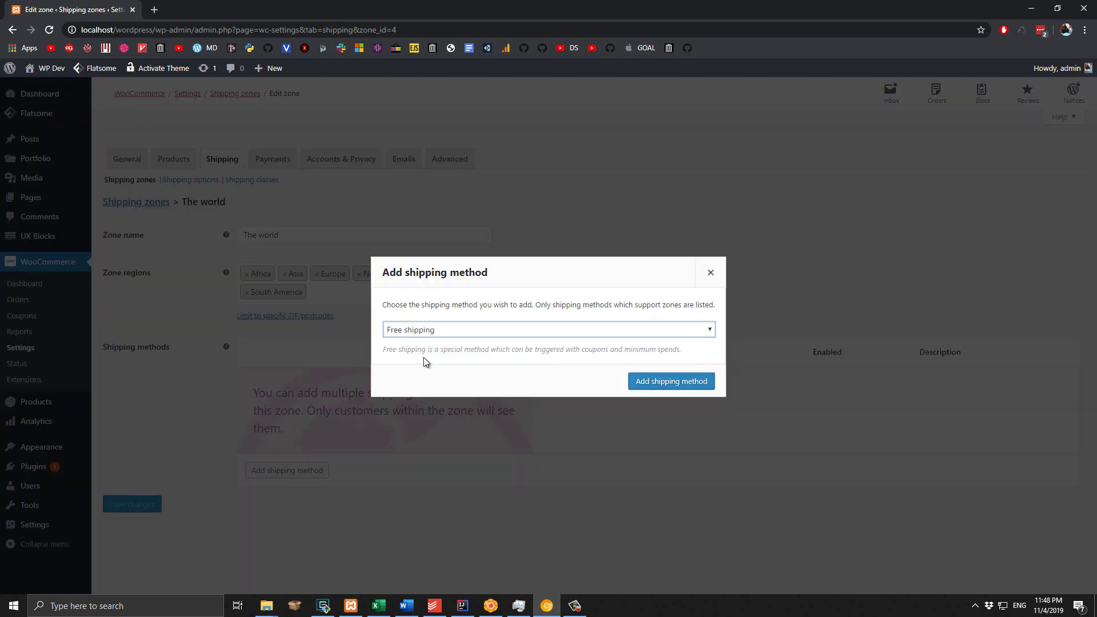
pyautogui.click(689, 387)
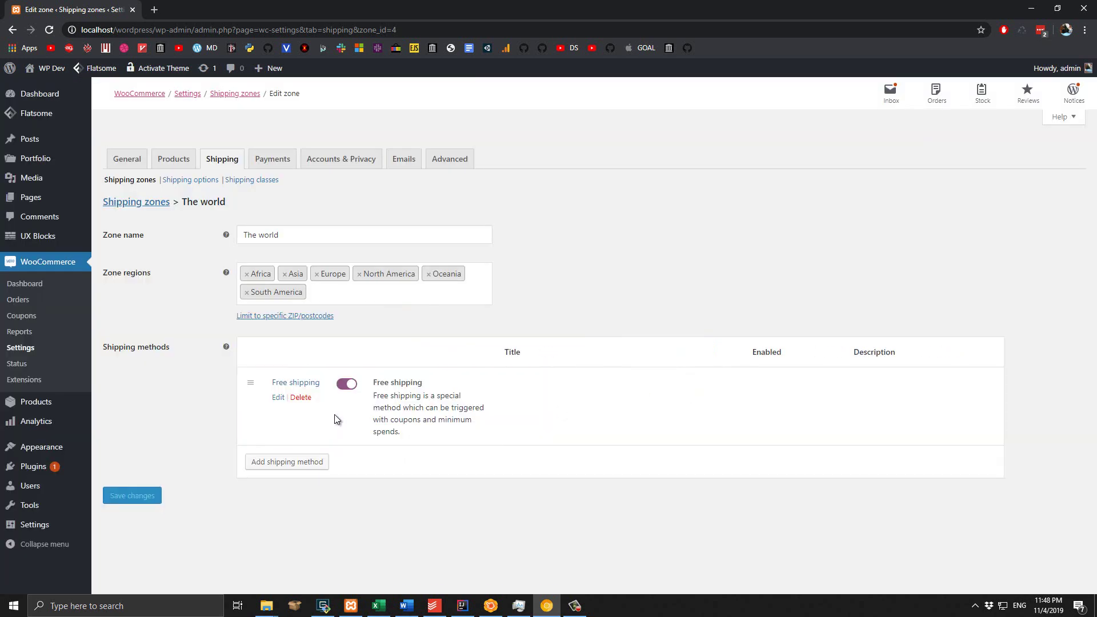
pyautogui.click(275, 396)
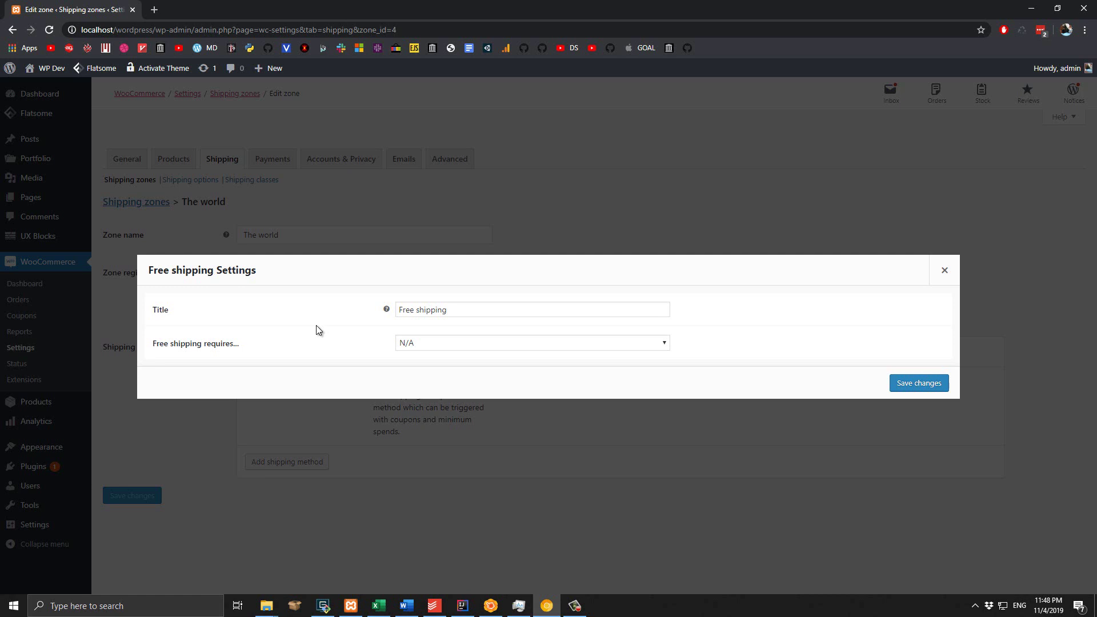
# Step: Set Free shipping to require 'A valid free shipping coupon', keep the title, and save
pyautogui.click(423, 344)
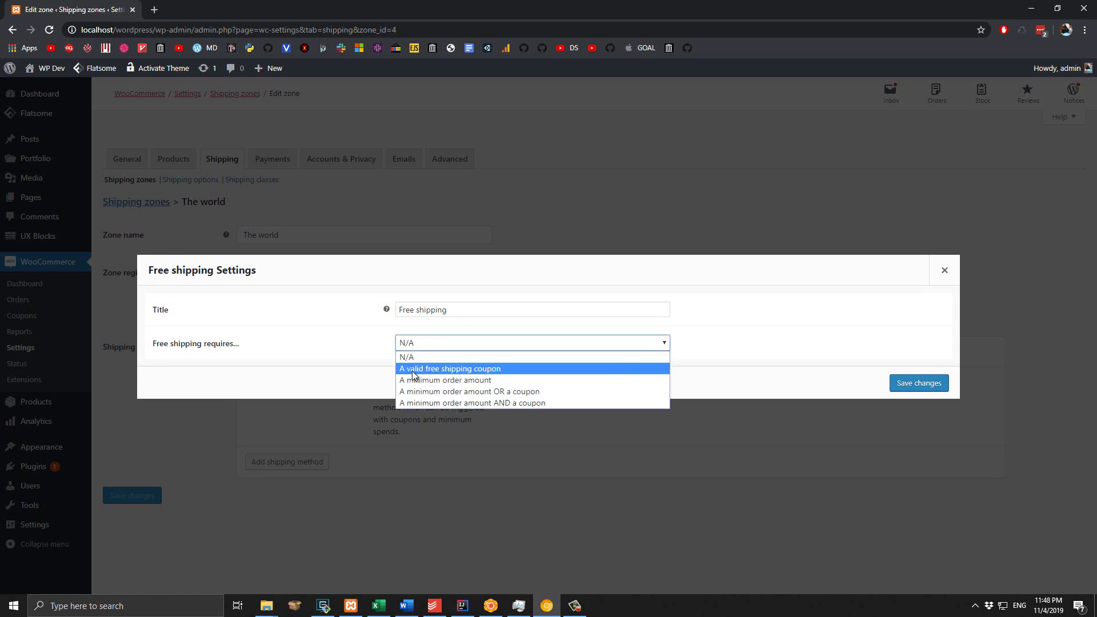
pyautogui.click(449, 372)
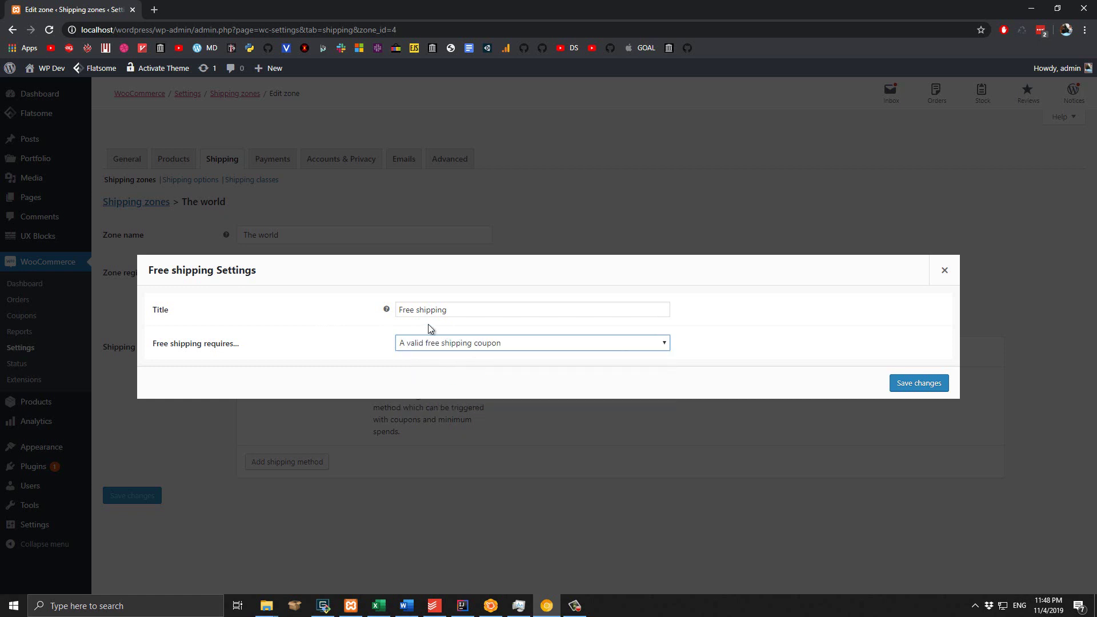
pyautogui.moveTo(461, 312); pyautogui.dragTo(385, 311)
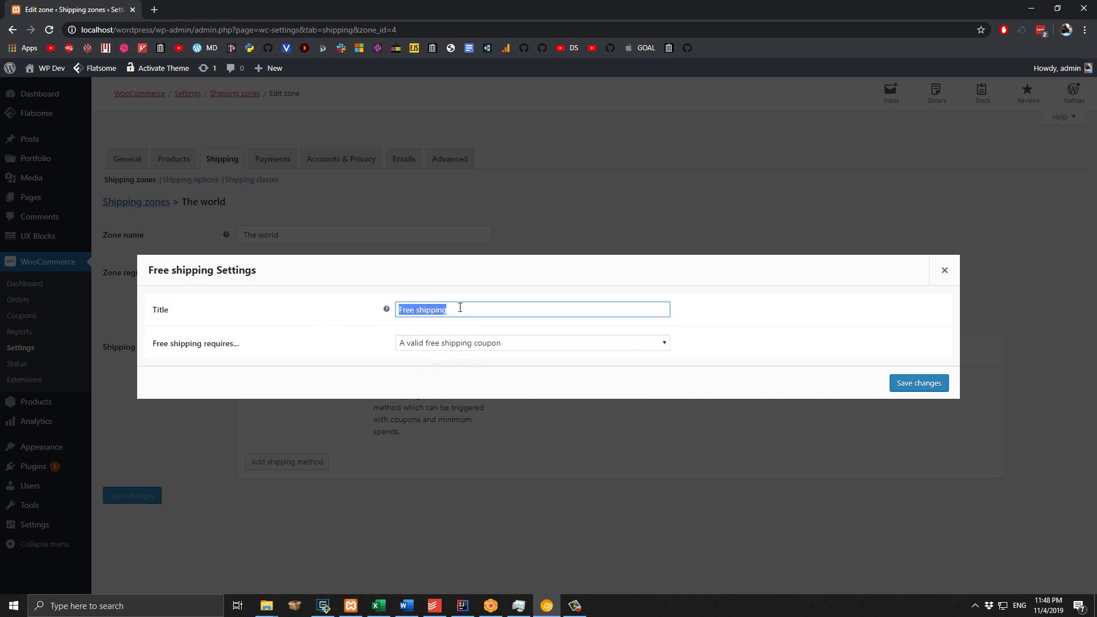
pyautogui.click(504, 307)
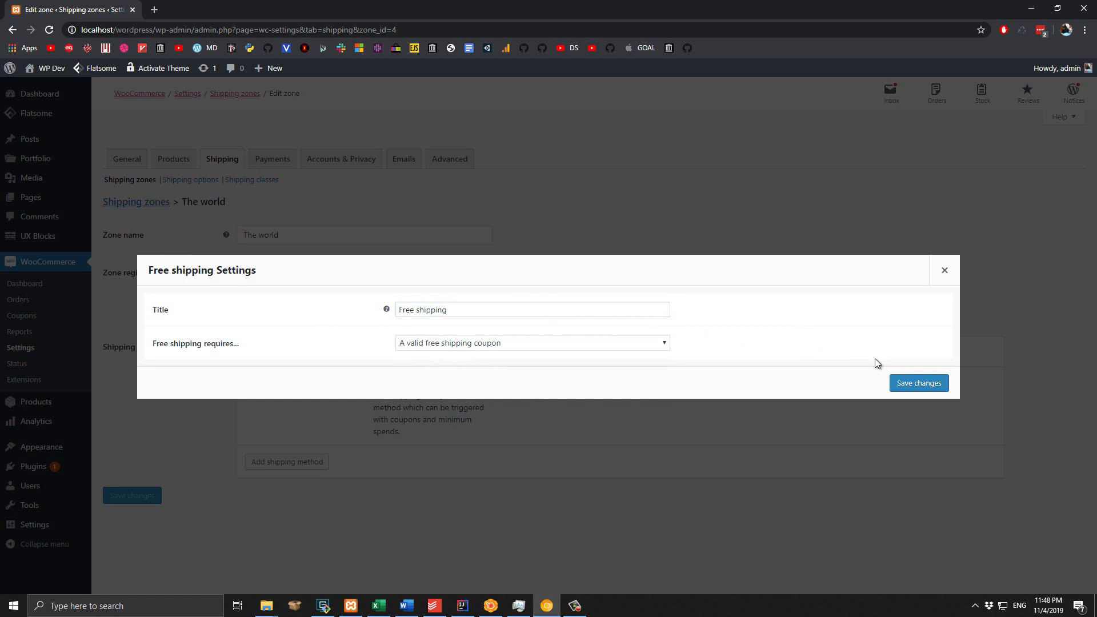
pyautogui.click(923, 384)
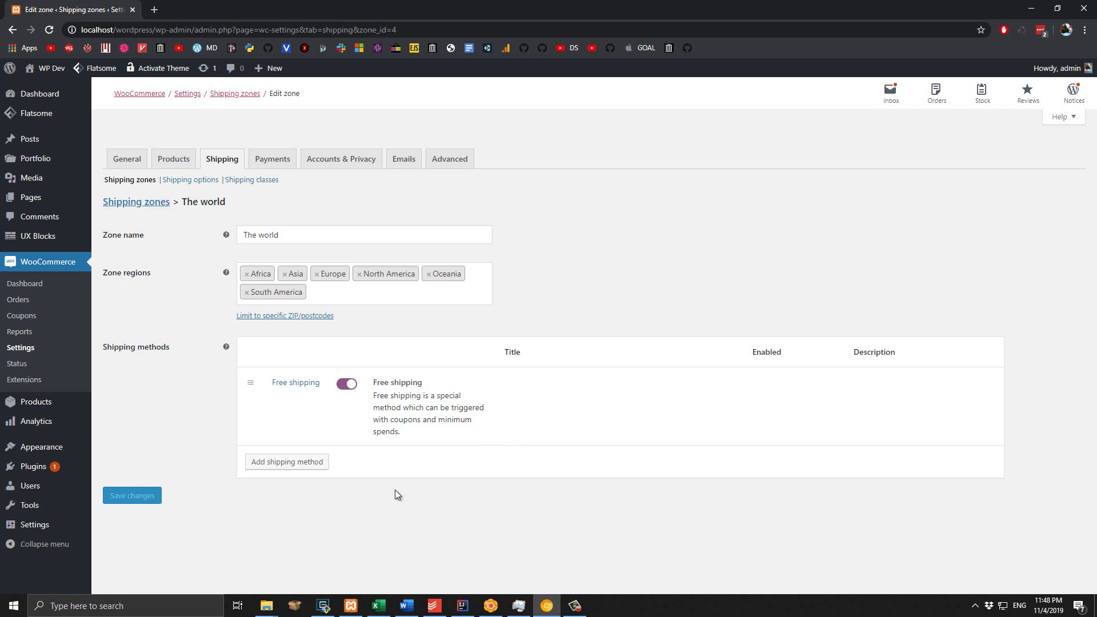
# Step: Add a Flat rate method to The world zone with cost 20 and save it
pyautogui.click(286, 461)
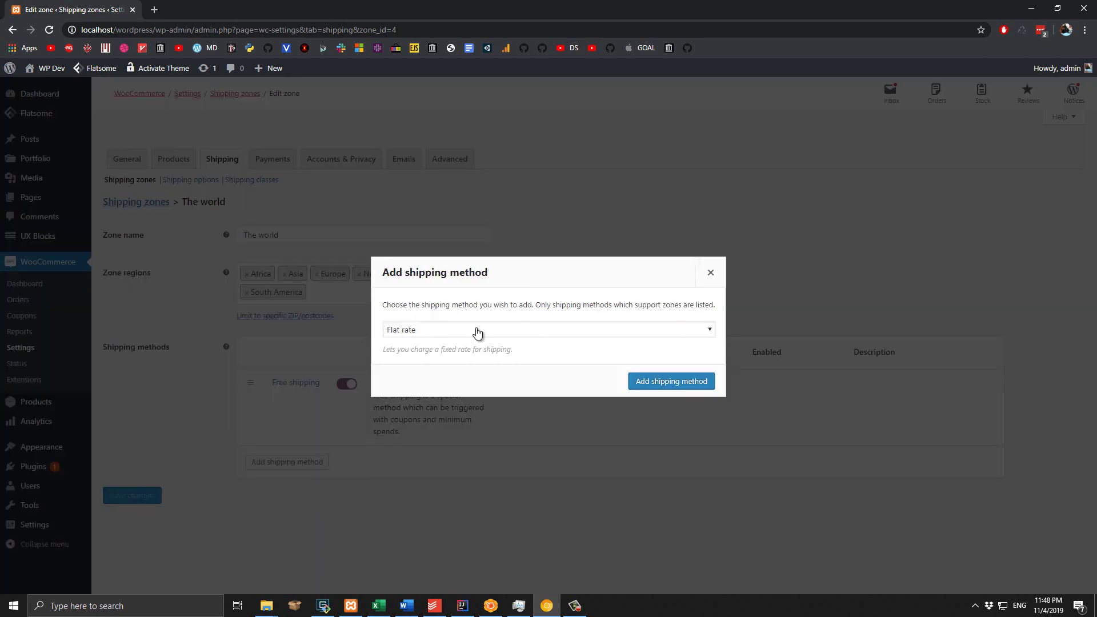
pyautogui.click(680, 381)
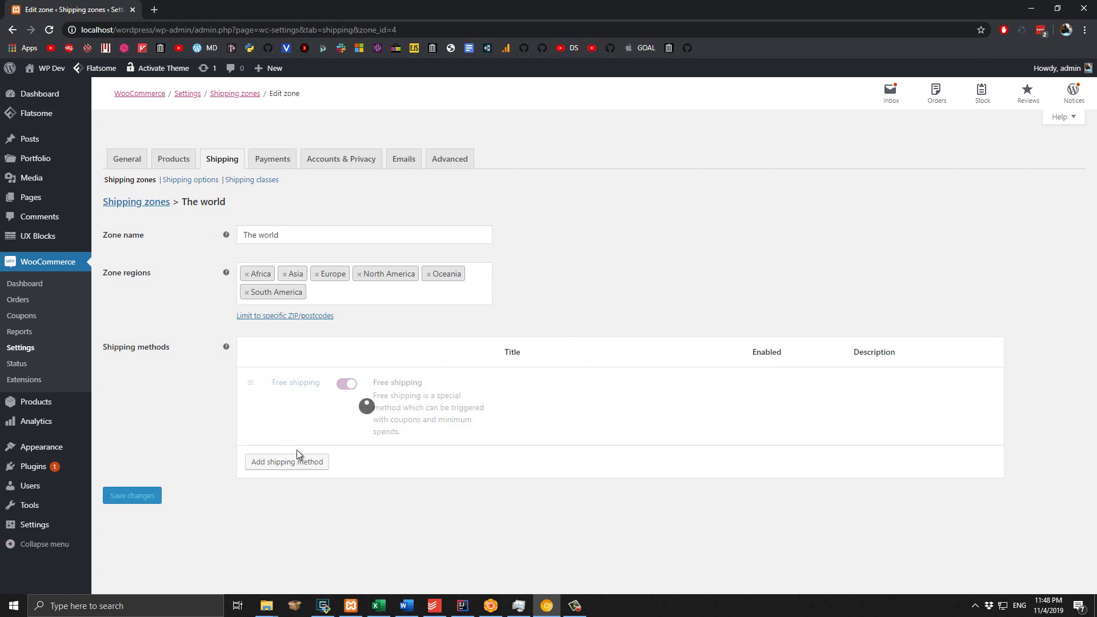
pyautogui.click(276, 475)
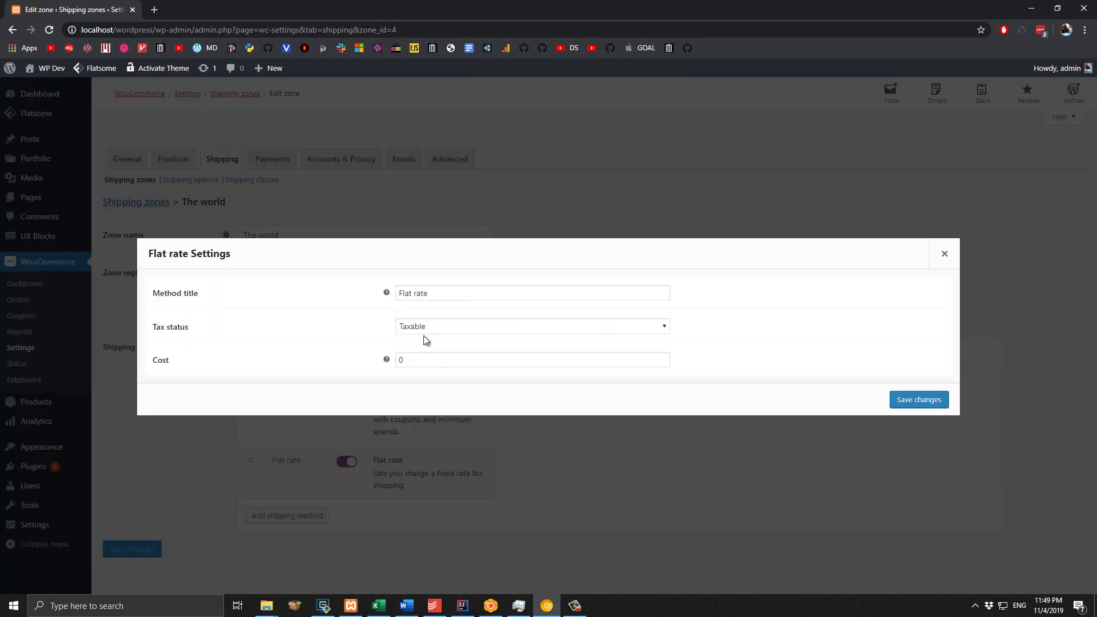
pyautogui.doubleClick(415, 366)
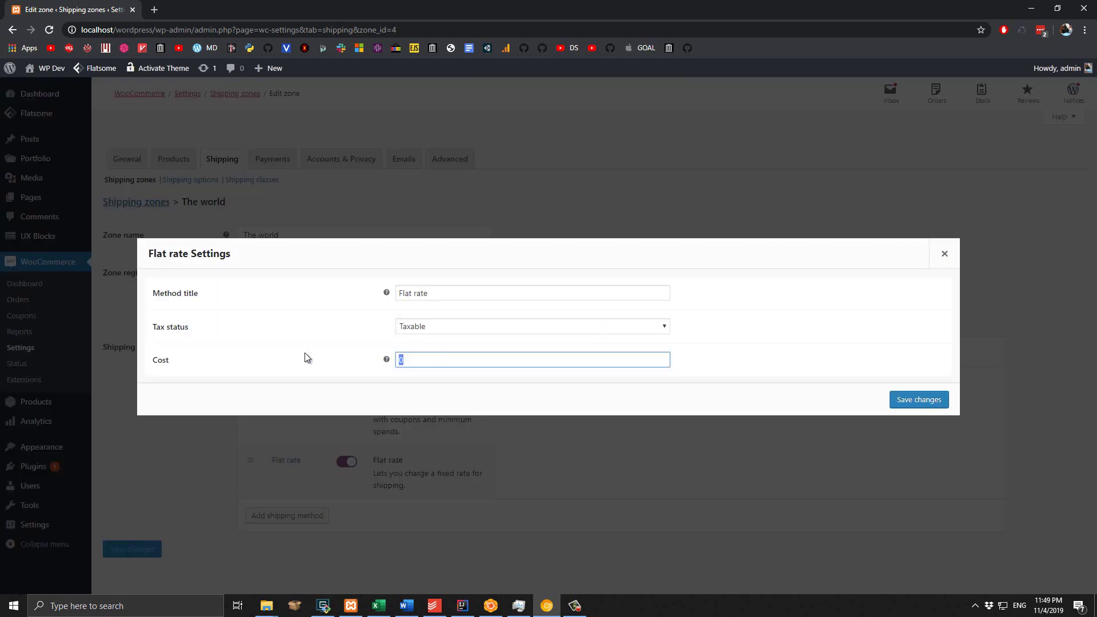
pyautogui.write('20')
pyautogui.click(941, 401)
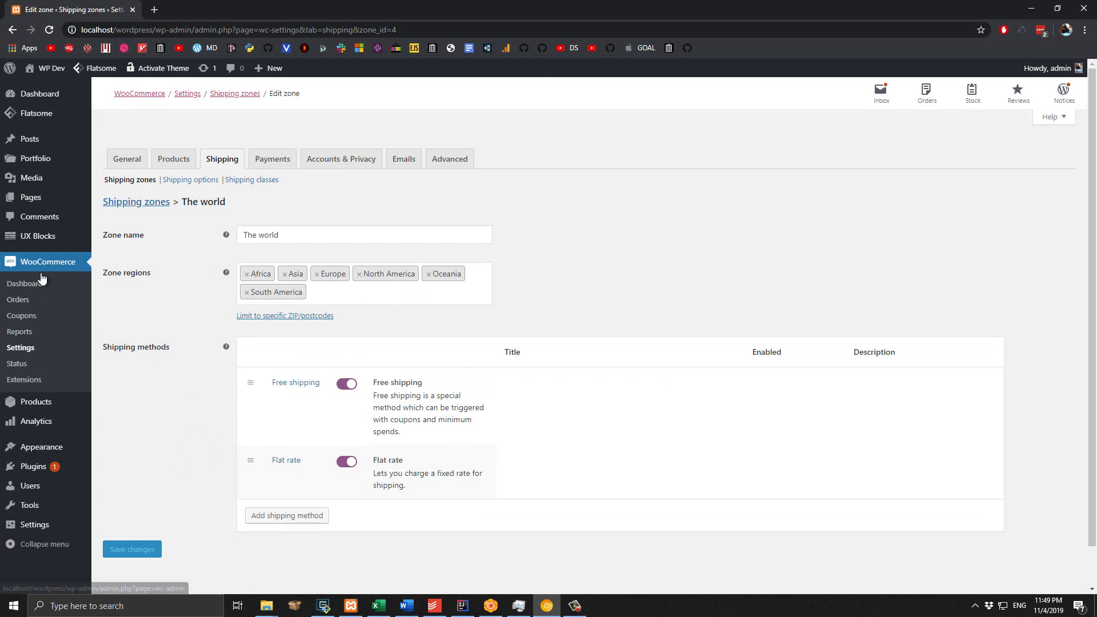
# Step: Create a new coupon with code ZEROSHIPPING, allow free shipping, and publish it
pyautogui.click(32, 319)
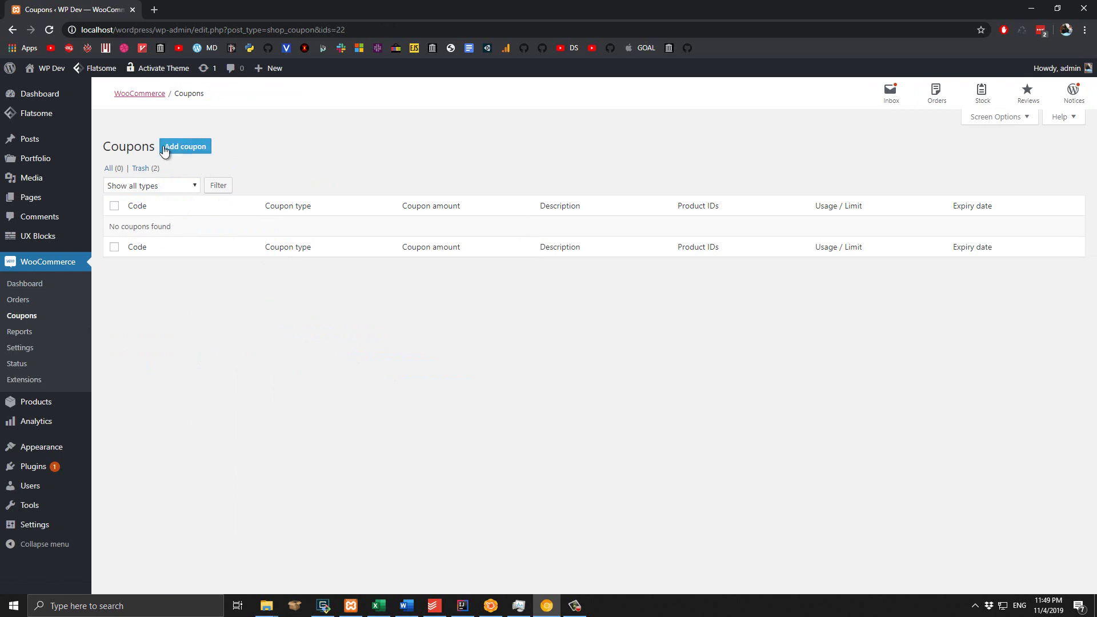
pyautogui.click(186, 149)
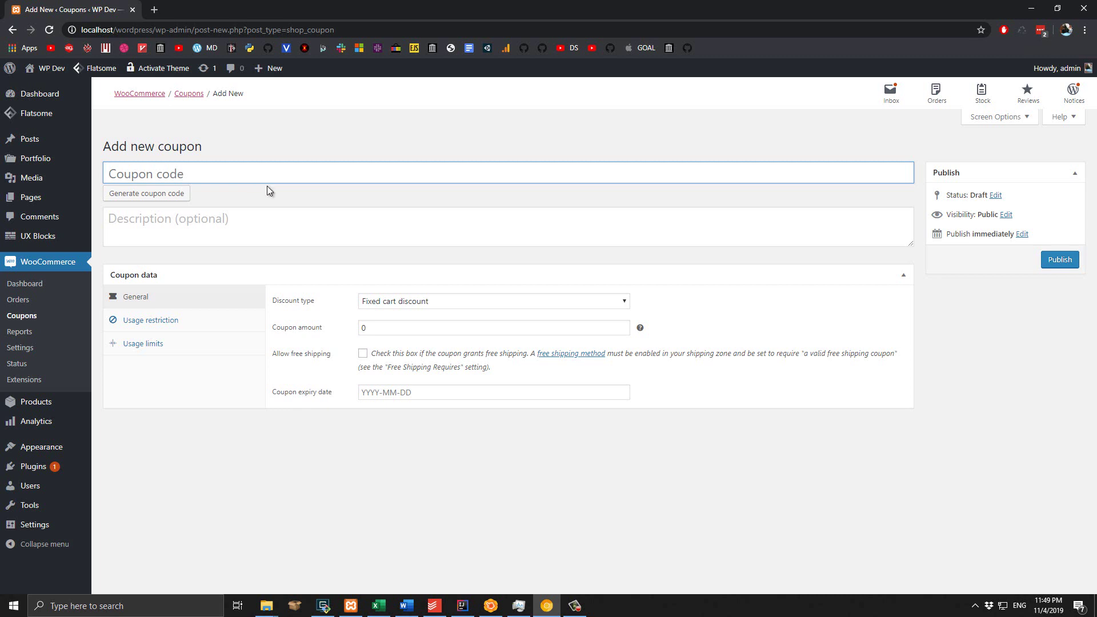
pyautogui.write('Z')
pyautogui.press('BackSpace')
pyautogui.write('ZEO')
pyautogui.press('BackSpace')
pyautogui.write('ROSHIPPING')
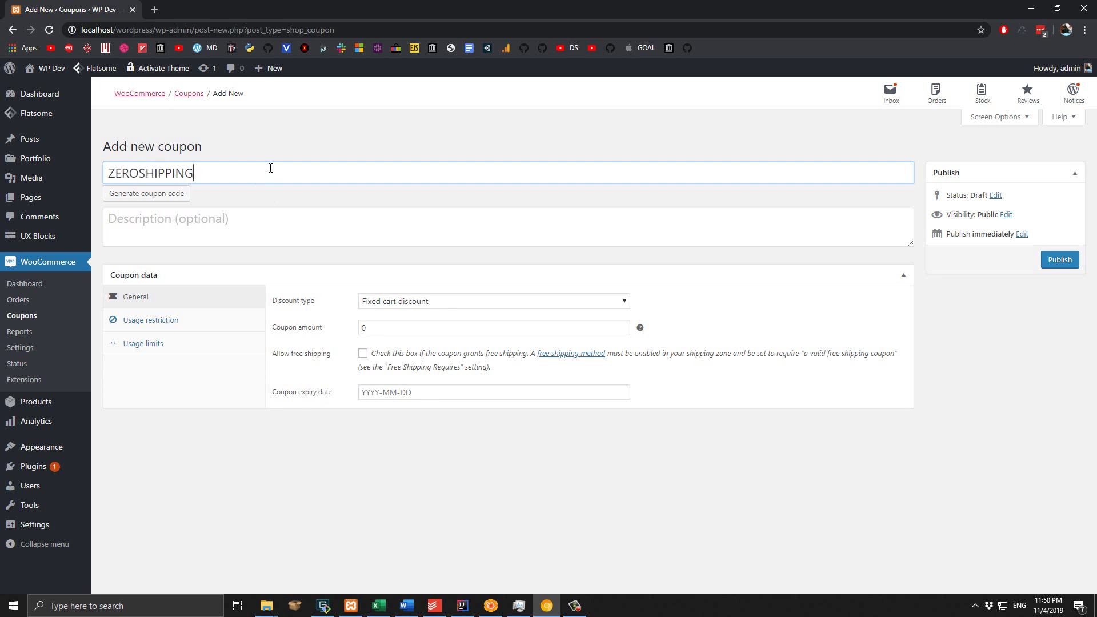
pyautogui.click(311, 216)
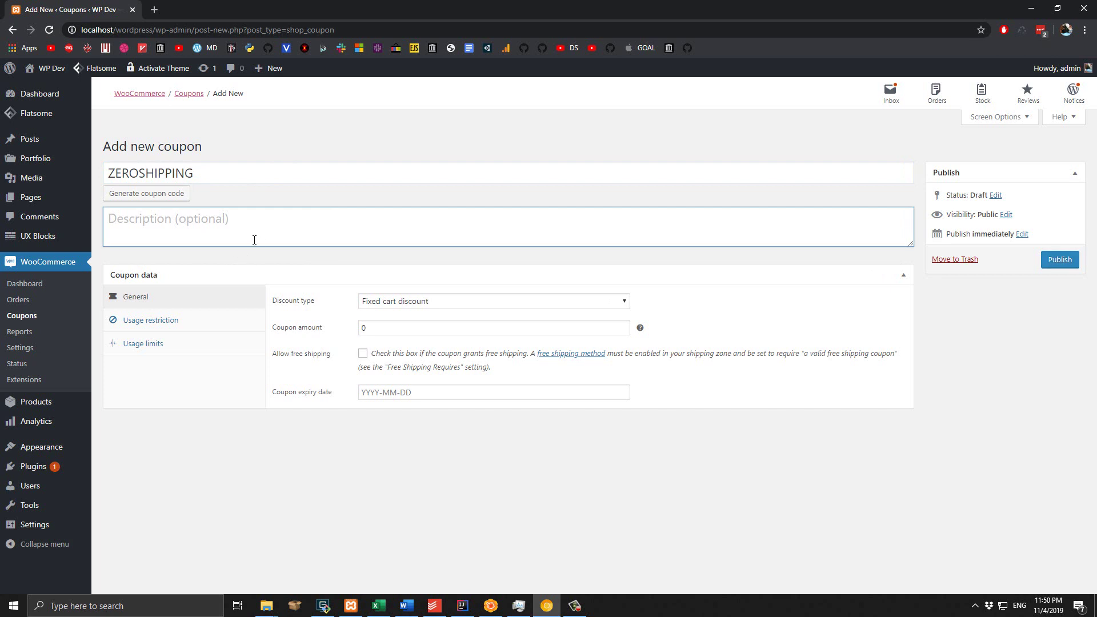
pyautogui.click(363, 354)
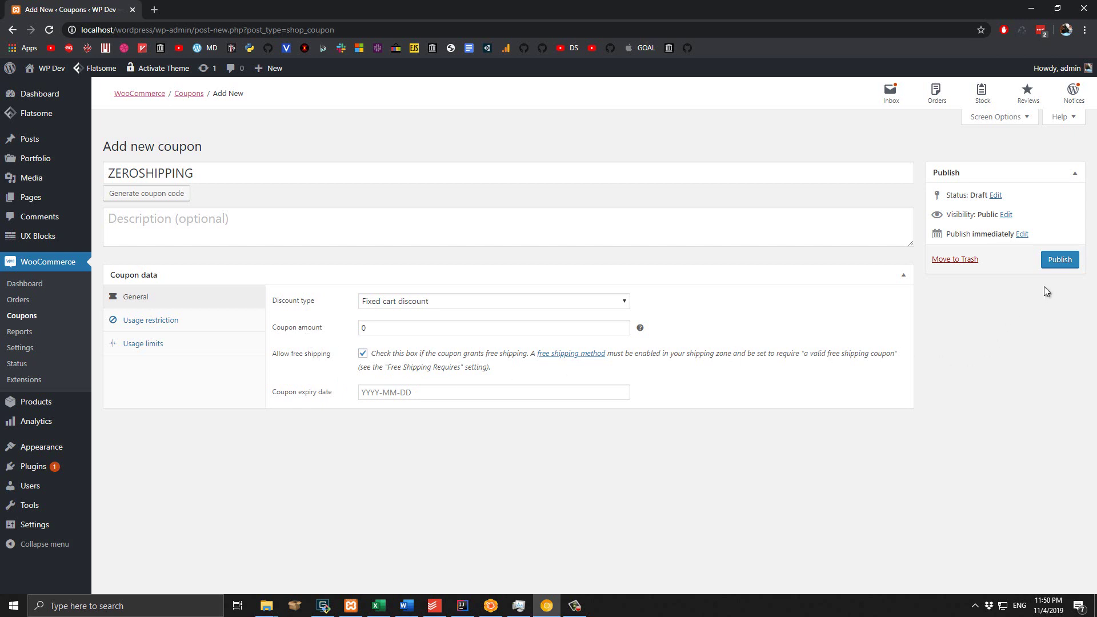
pyautogui.click(1058, 260)
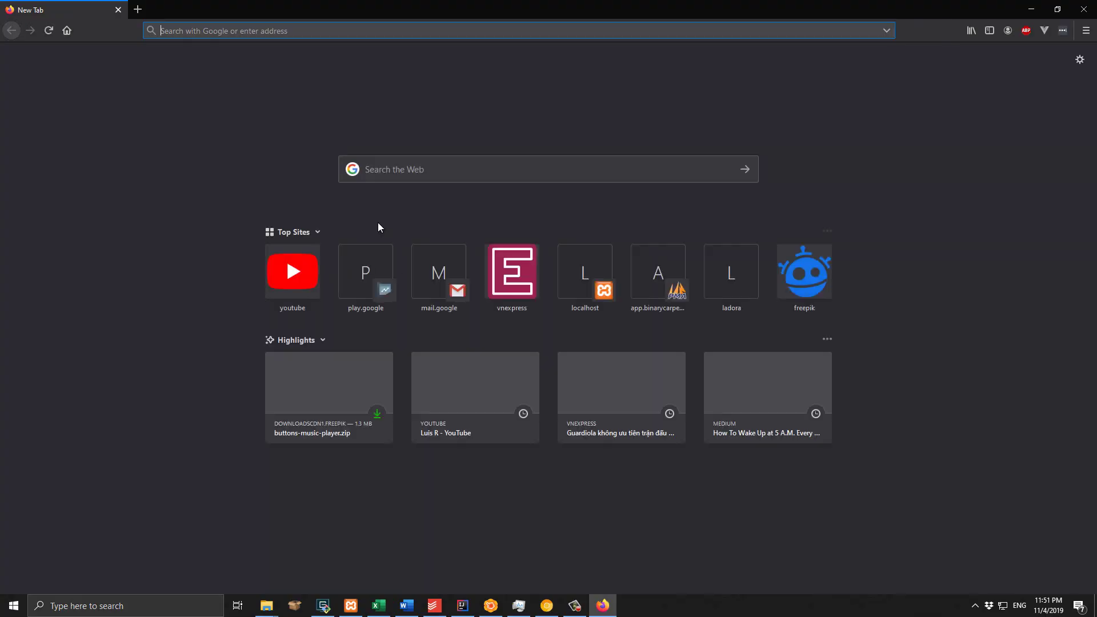
# Step: Load localhost/wordpress/shop in the Firefox address bar
pyautogui.write('localhost/')
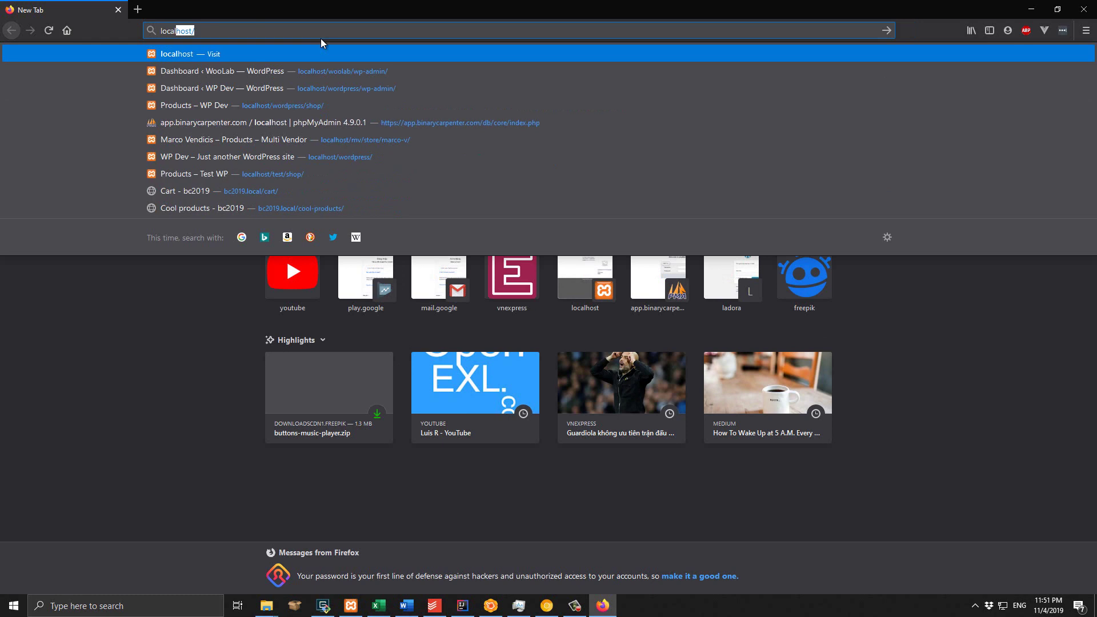
pyautogui.write('shop')
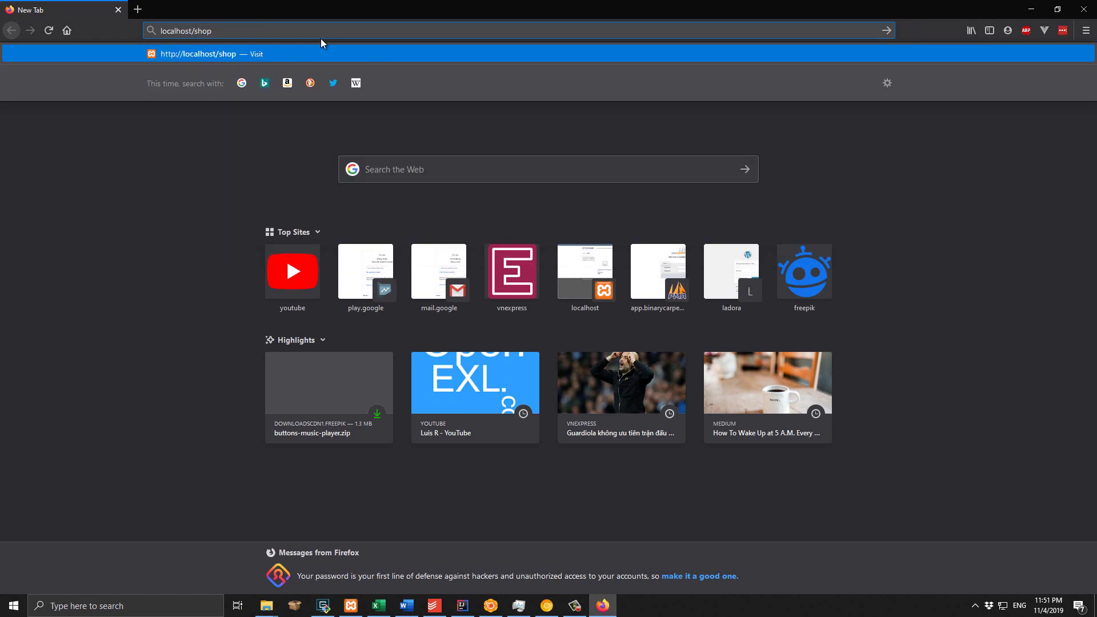
pyautogui.press('BackSpace')
pyautogui.press('BackSpace')
pyautogui.press('BackSpace')
pyautogui.press('BackSpace')
pyautogui.write('w')
pyautogui.press('End')
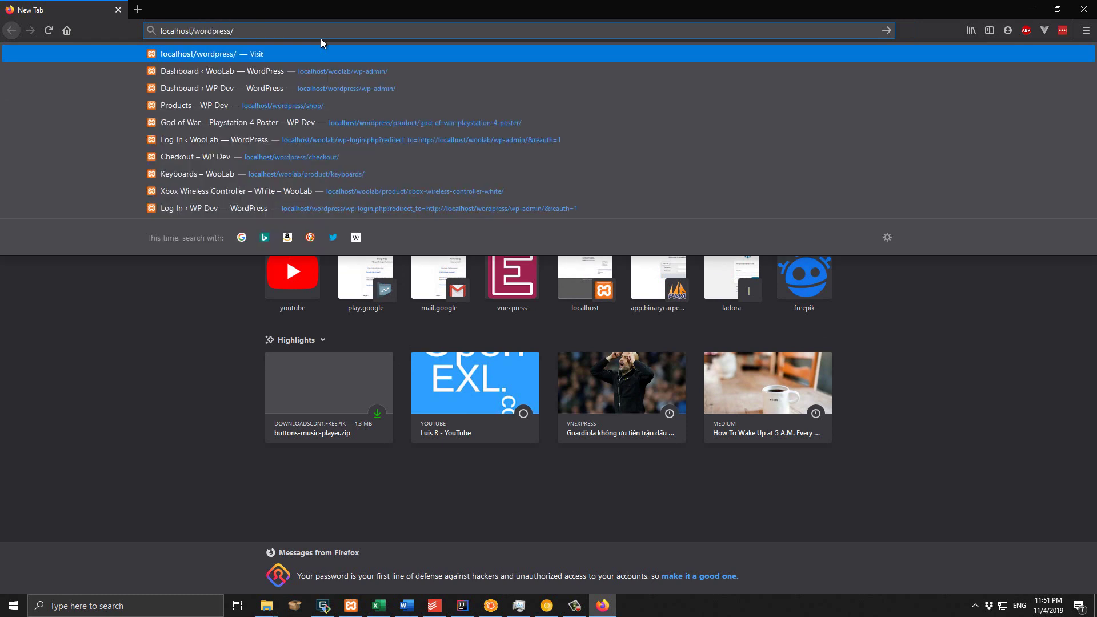
pyautogui.write('shop/')
pyautogui.press('Return')
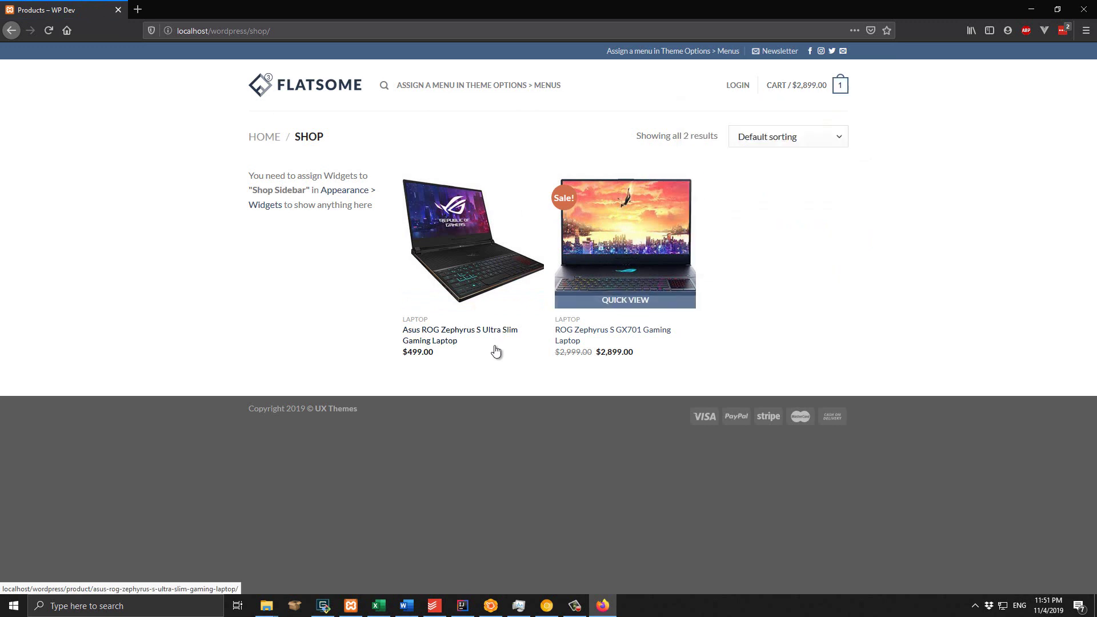
# Step: In the cart, check the Flat rate: $20.00 shipping charge and focus the Coupon code field
pyautogui.moveTo(840, 86)
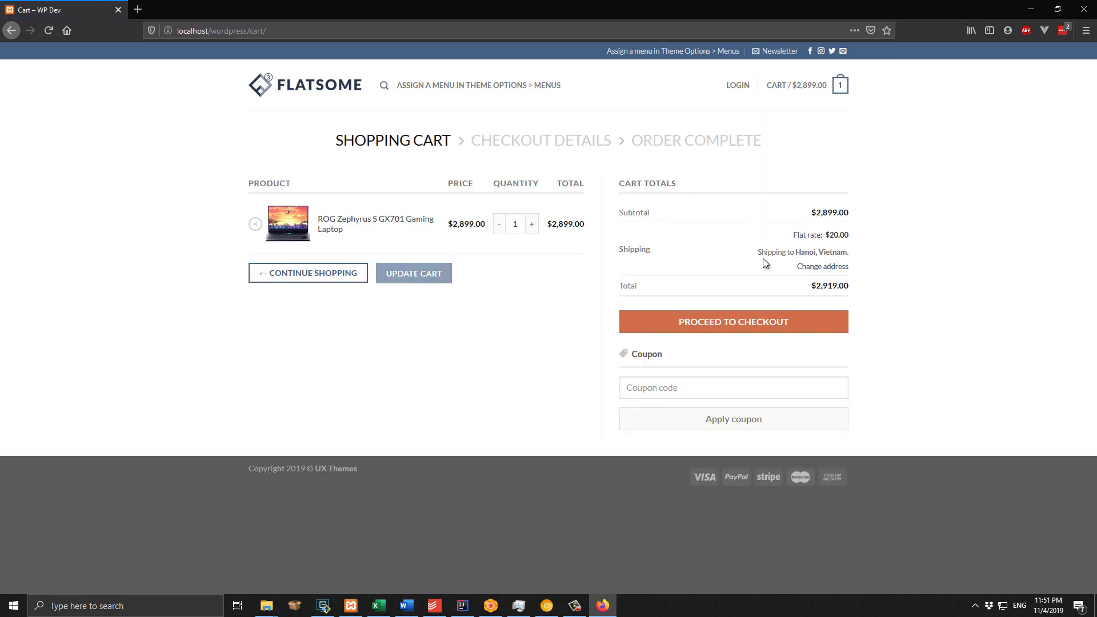
pyautogui.moveTo(791, 236); pyautogui.dragTo(892, 237)
pyautogui.click(776, 243)
pyautogui.click(693, 390)
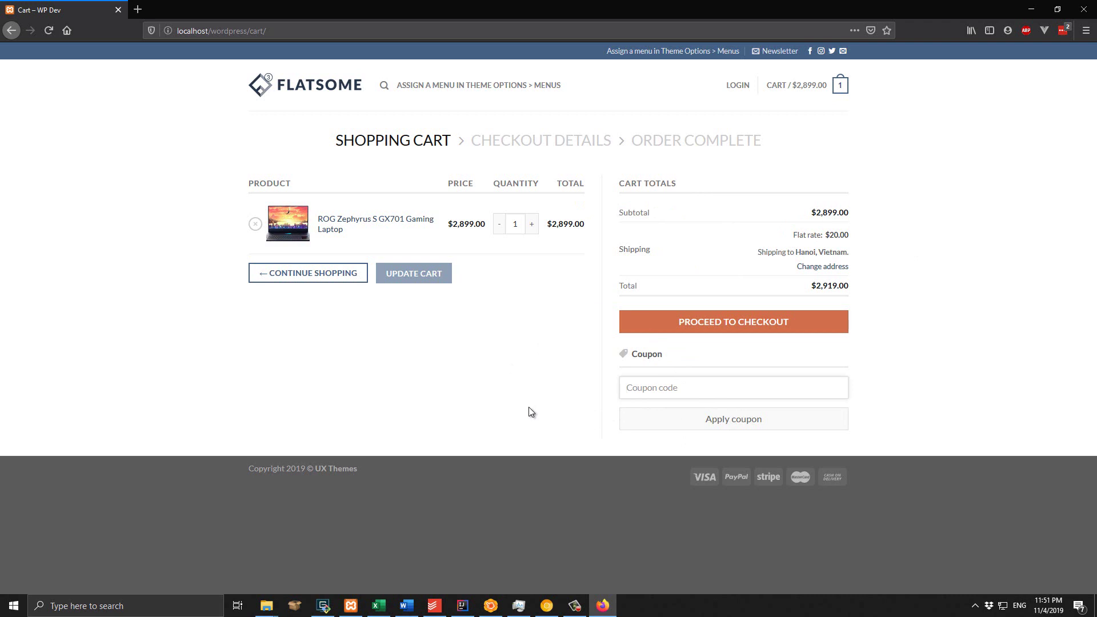
# Step: Copy ZEROSHIPPING from the coupon edit page, paste it into the cart's coupon field, and apply it
pyautogui.hotkey('alt', 'Tab')
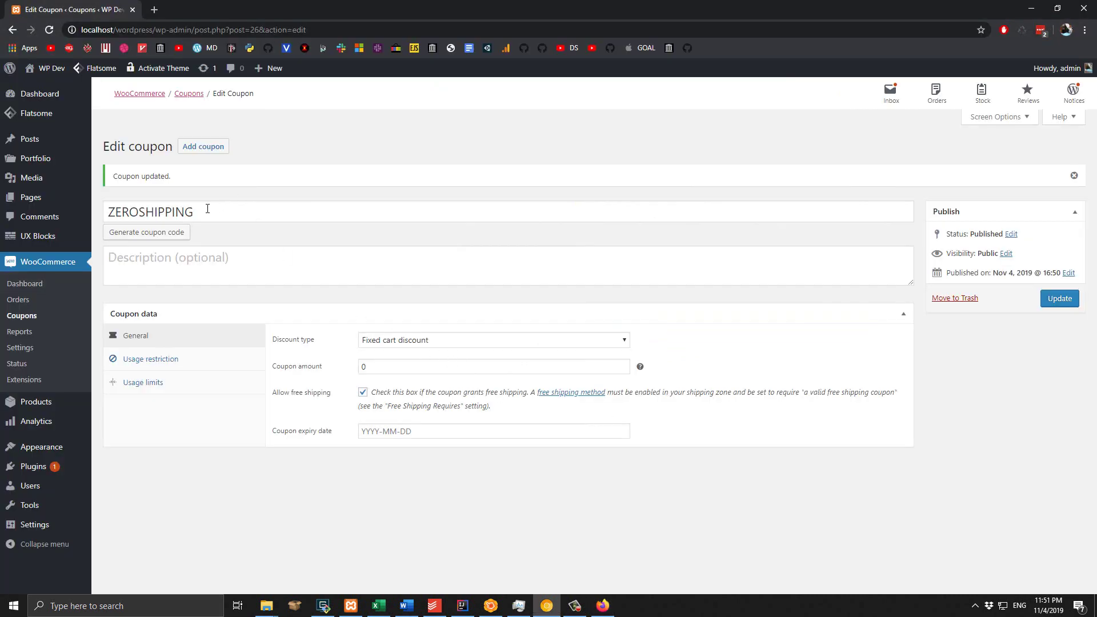
pyautogui.click(188, 215)
pyautogui.doubleClick(177, 212)
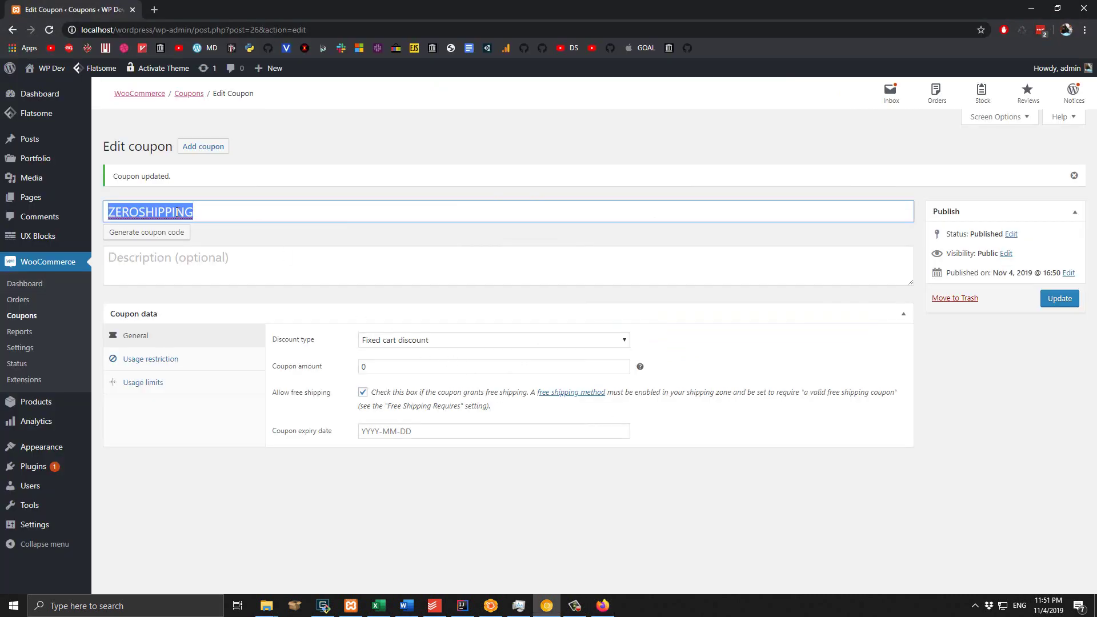
pyautogui.hotkey('ctrl', 'c')
pyautogui.hotkey('alt', 'Tab')
pyautogui.hotkey('ctrl', 'v')
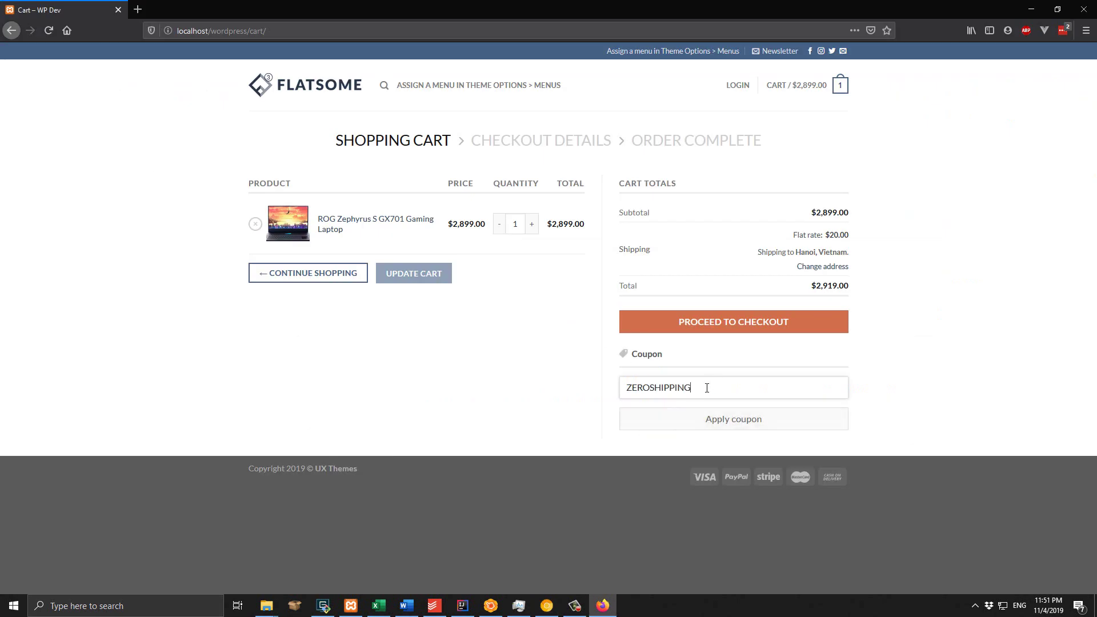
pyautogui.click(758, 424)
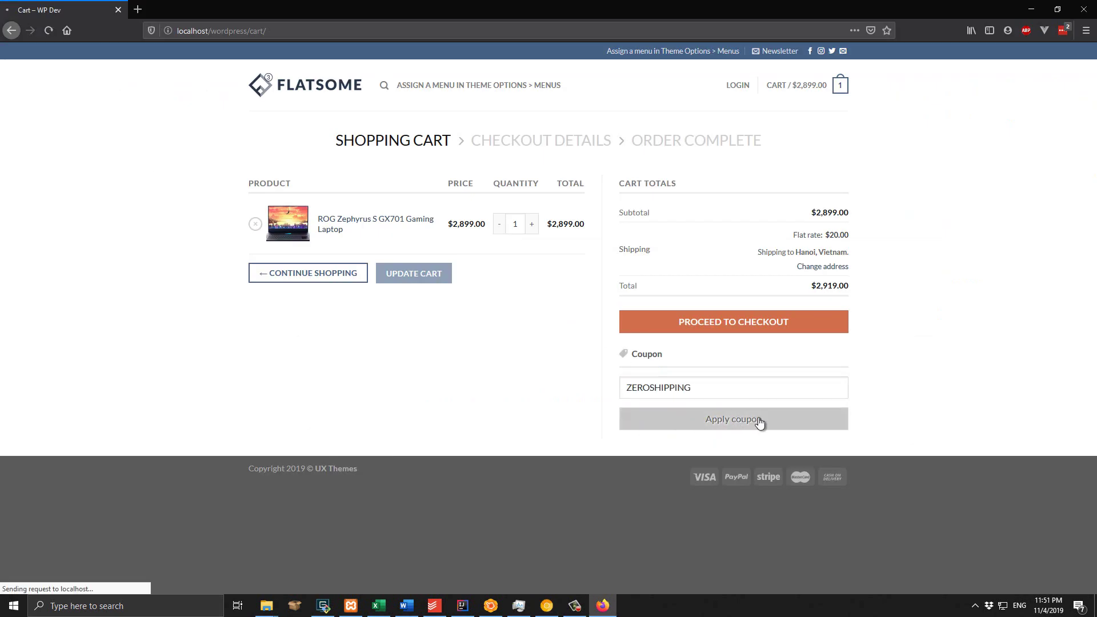